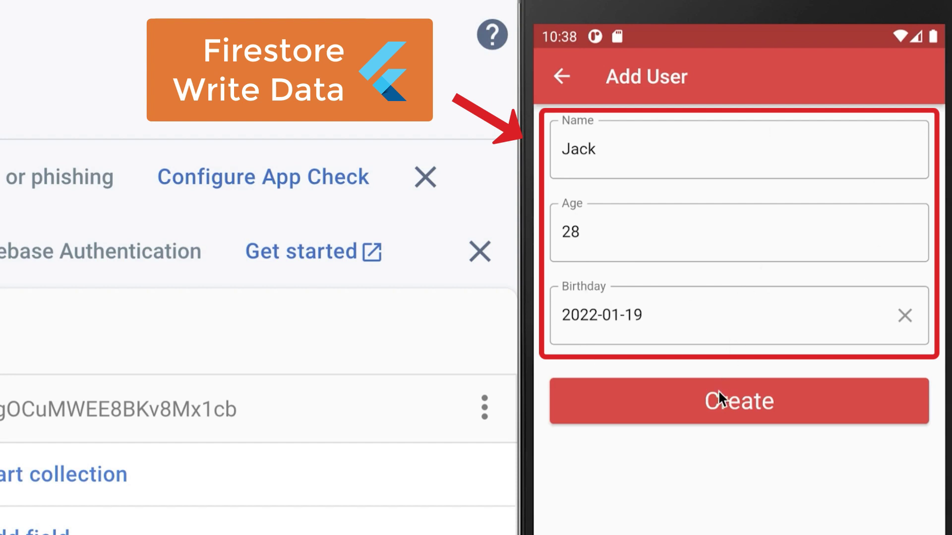
Submit the filled-in Add User form with the Create button in the app.
click(717, 397)
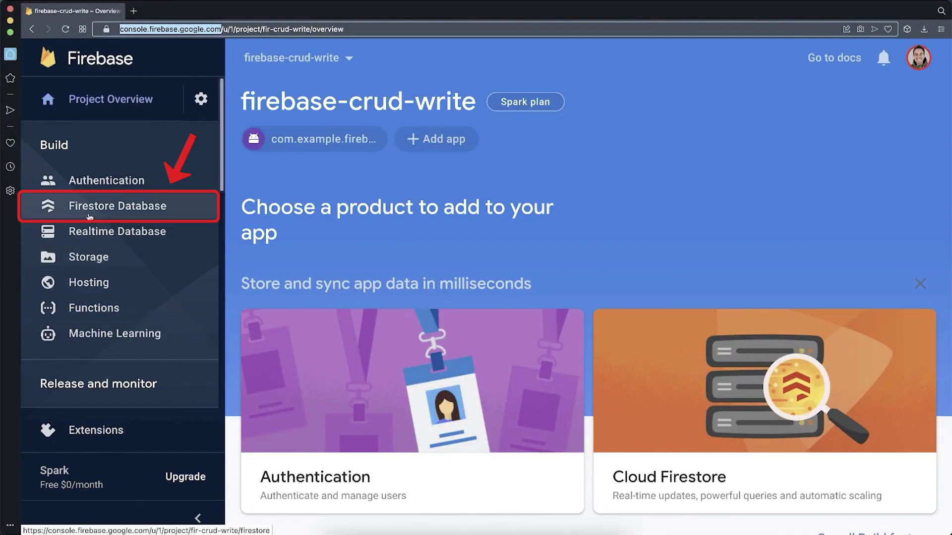
From Firestore Database, create a test-mode Cloud Firestore database located in nam5 (us-central).
click(89, 216)
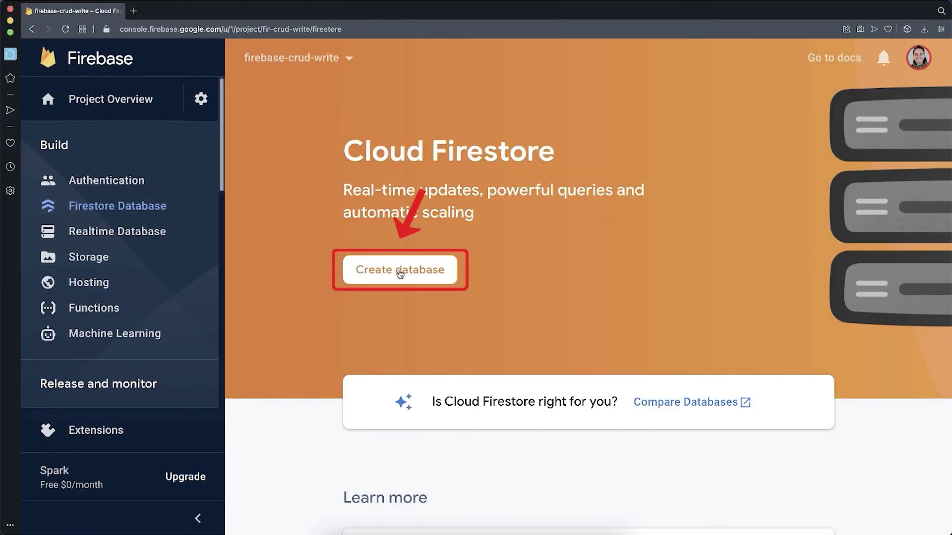
click(400, 271)
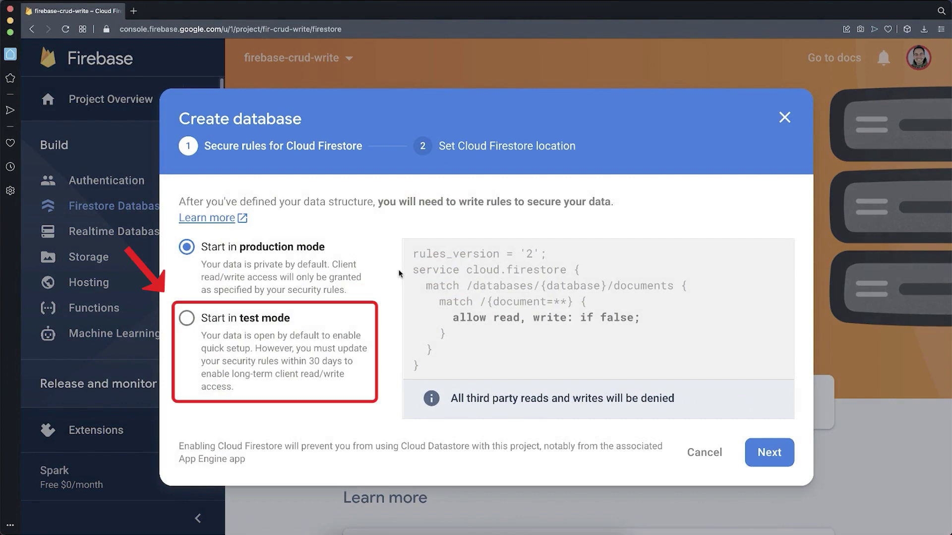
click(248, 322)
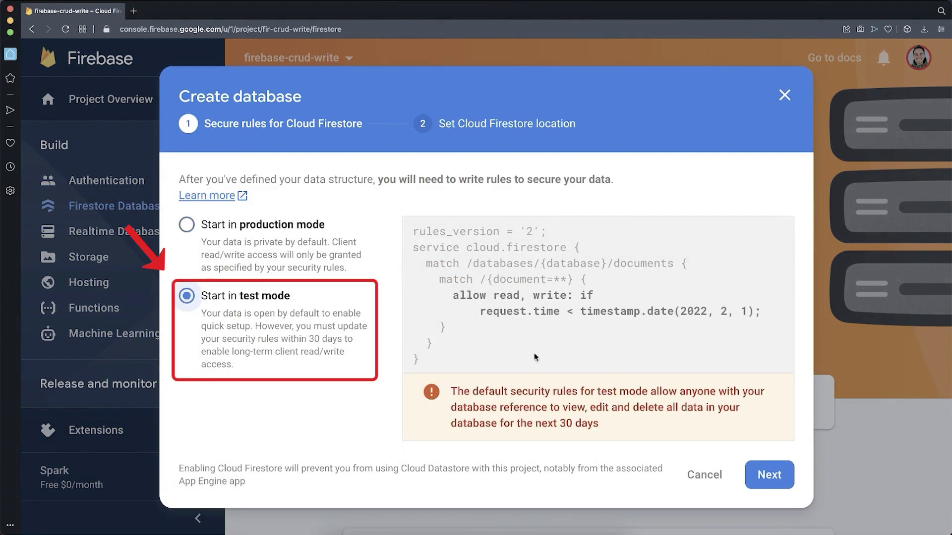
click(764, 477)
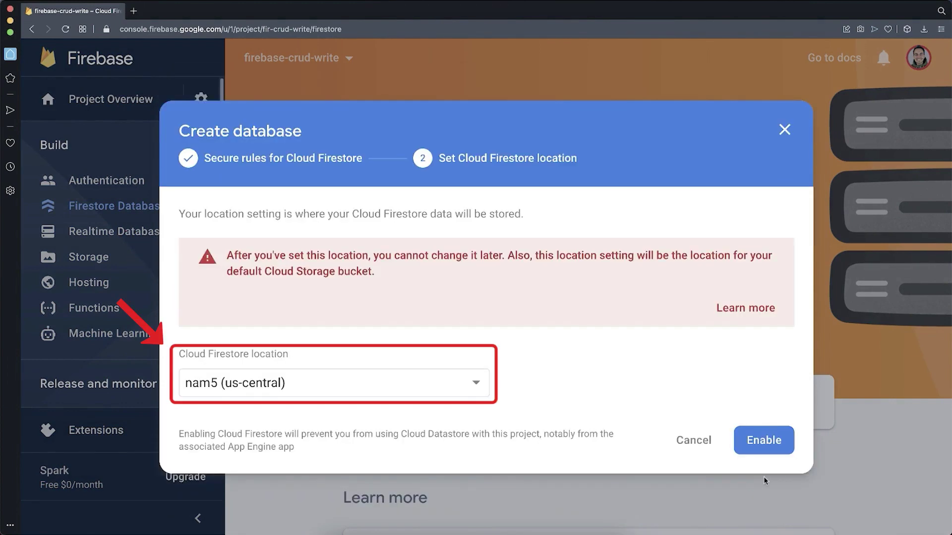
click(473, 385)
scroll(404, 288, down, 1)
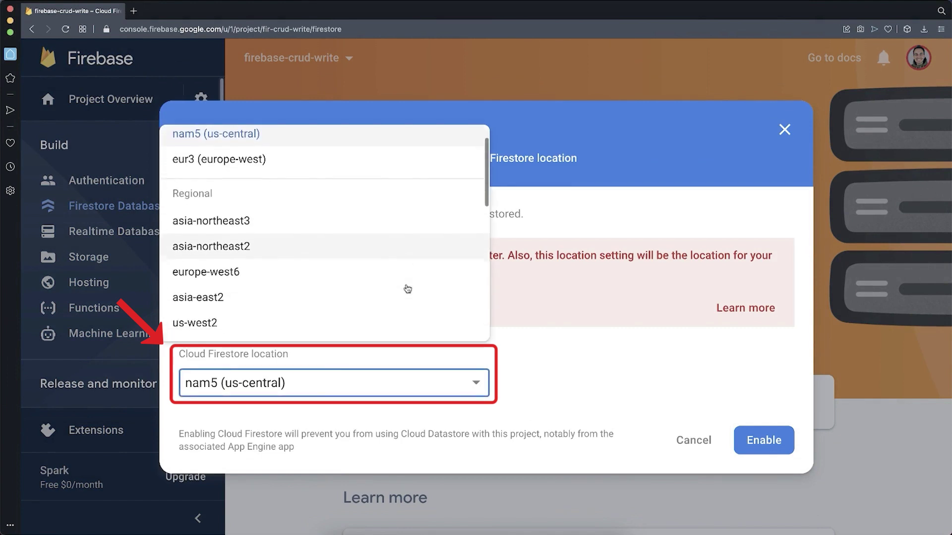
scroll(407, 290, down, 2)
scroll(408, 290, up, 1)
scroll(405, 288, up, 2)
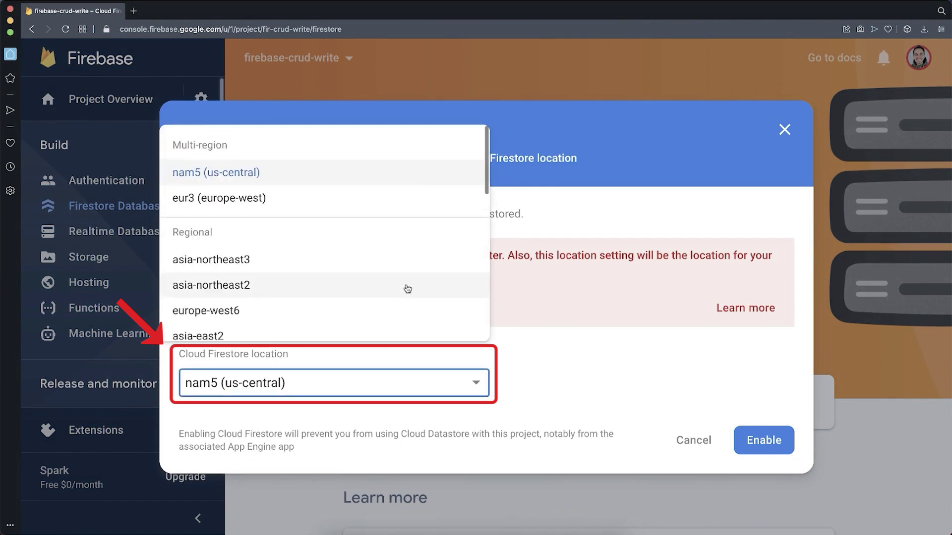
click(548, 366)
click(760, 446)
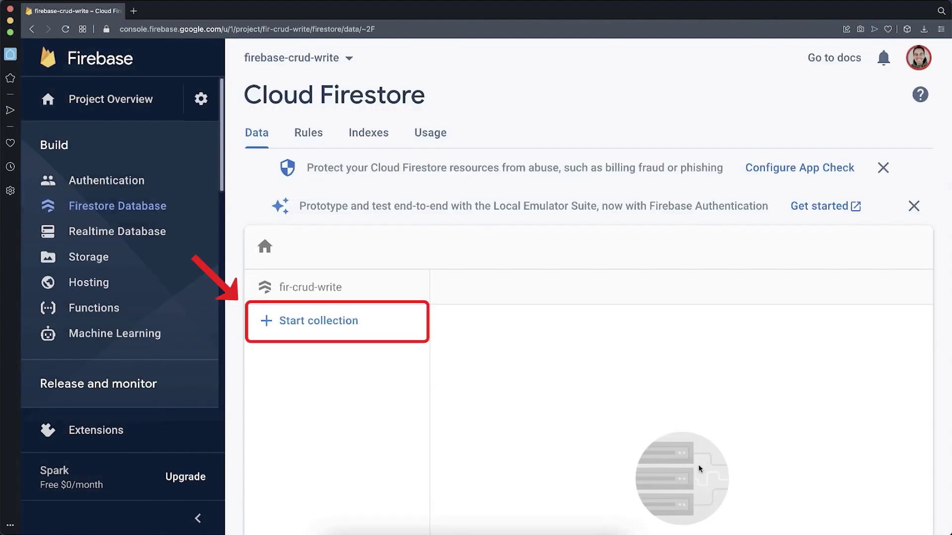
Add a 'users' collection whose first auto-ID document has string field name = 'Emma'.
click(364, 329)
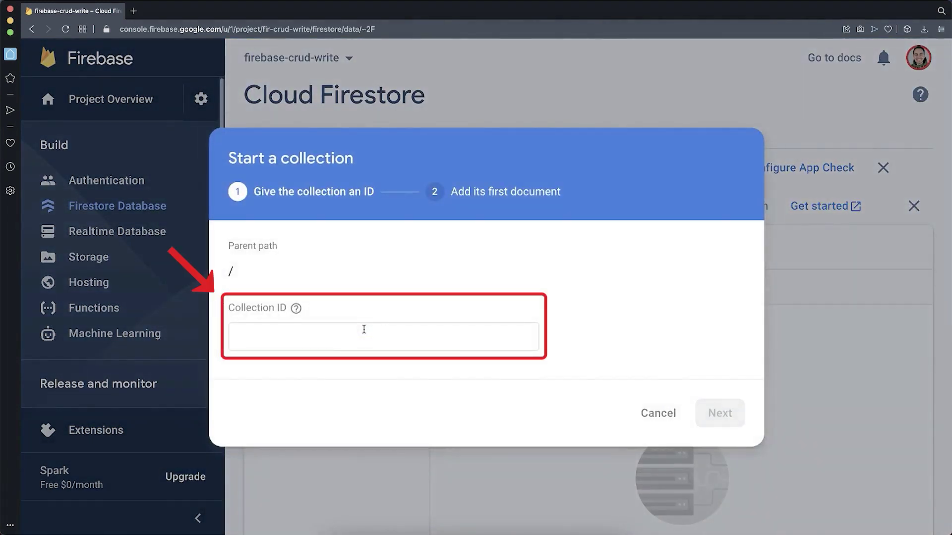
text(users)
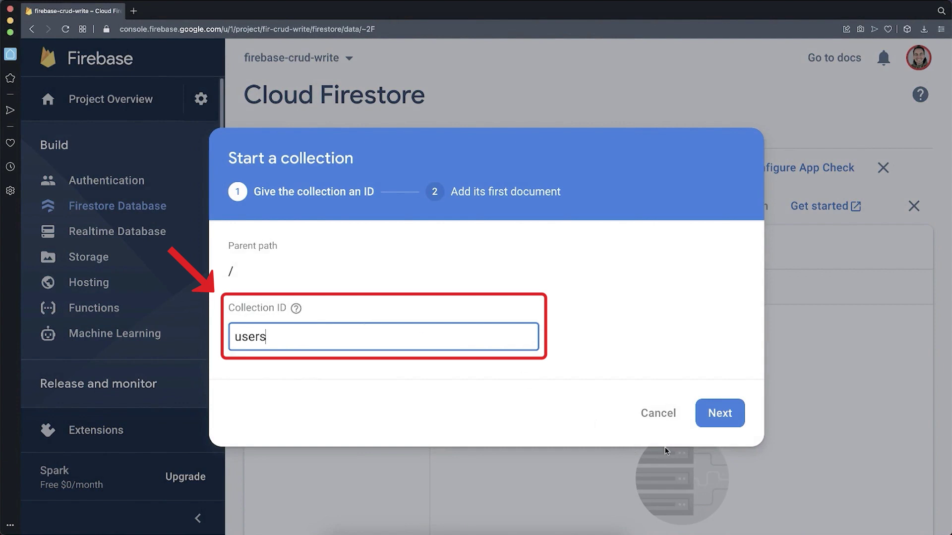
click(715, 420)
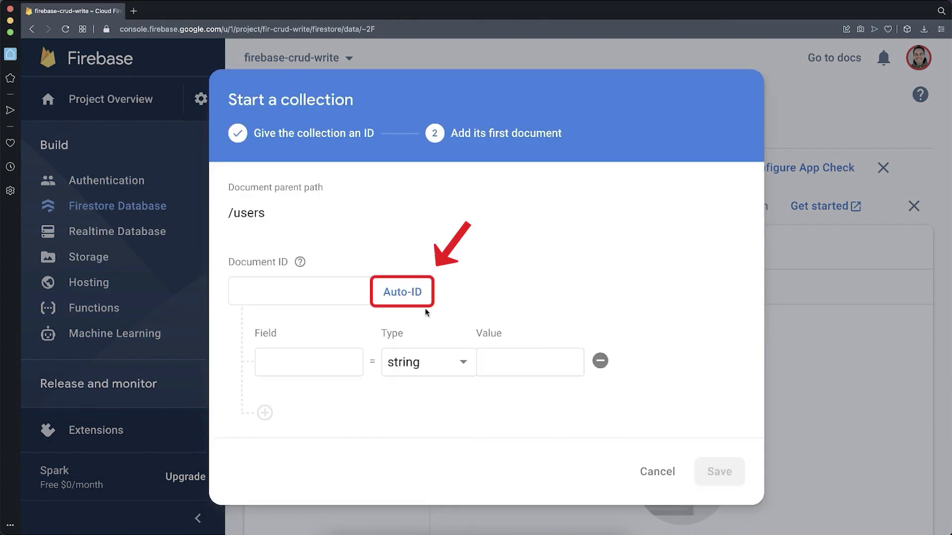
click(402, 292)
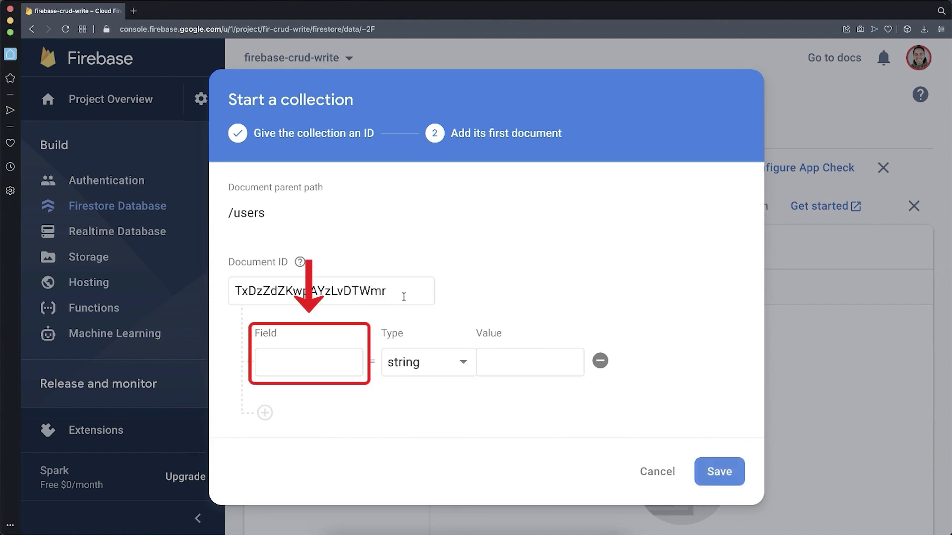
click(314, 357)
text(name)
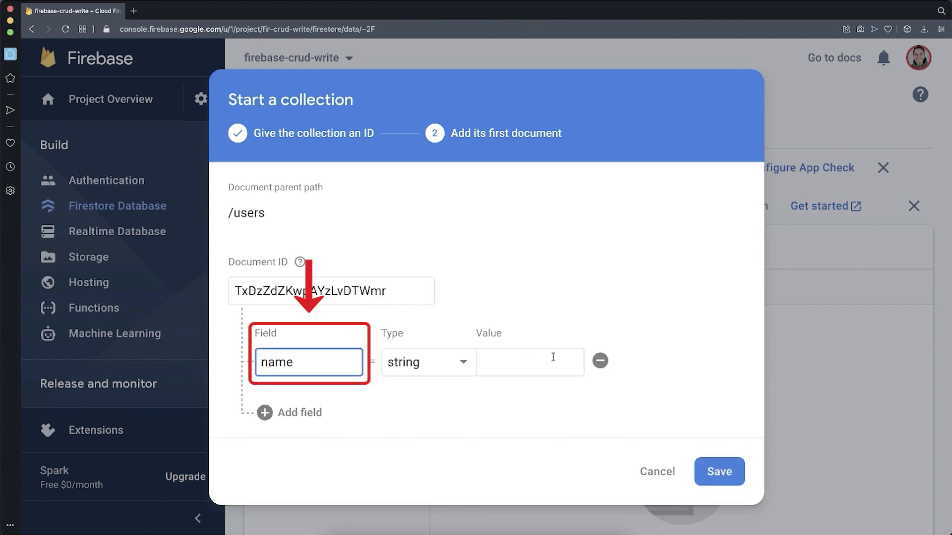
click(552, 358)
text(ma)
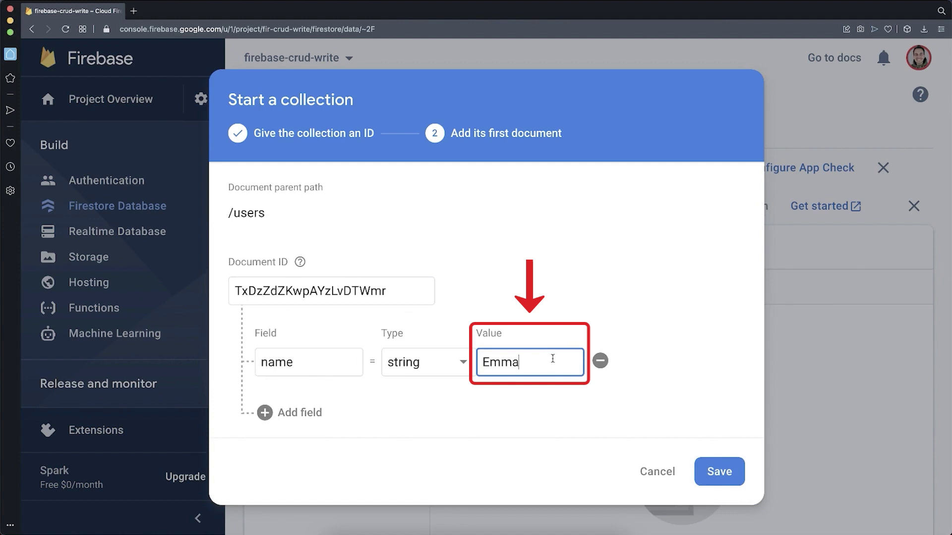
click(715, 473)
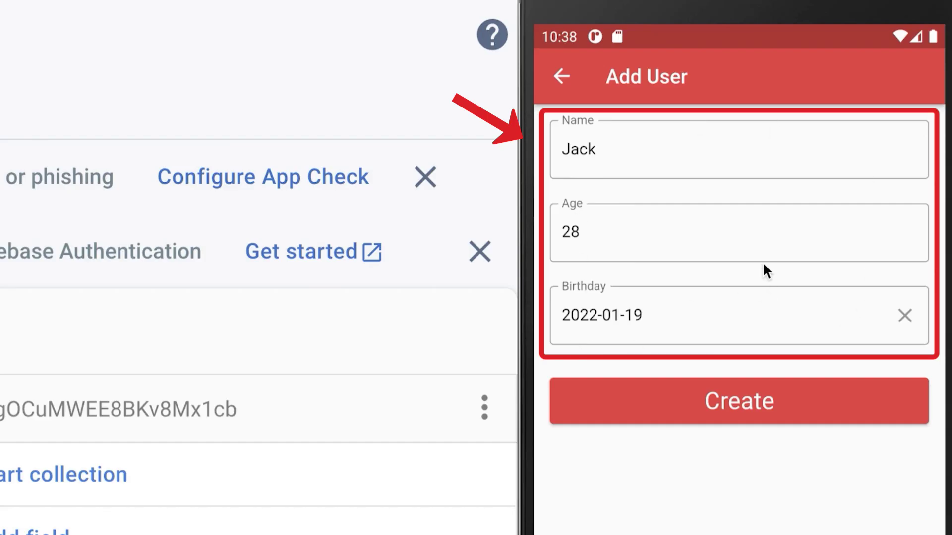
Submit the Add User form from the running app with Create.
click(717, 396)
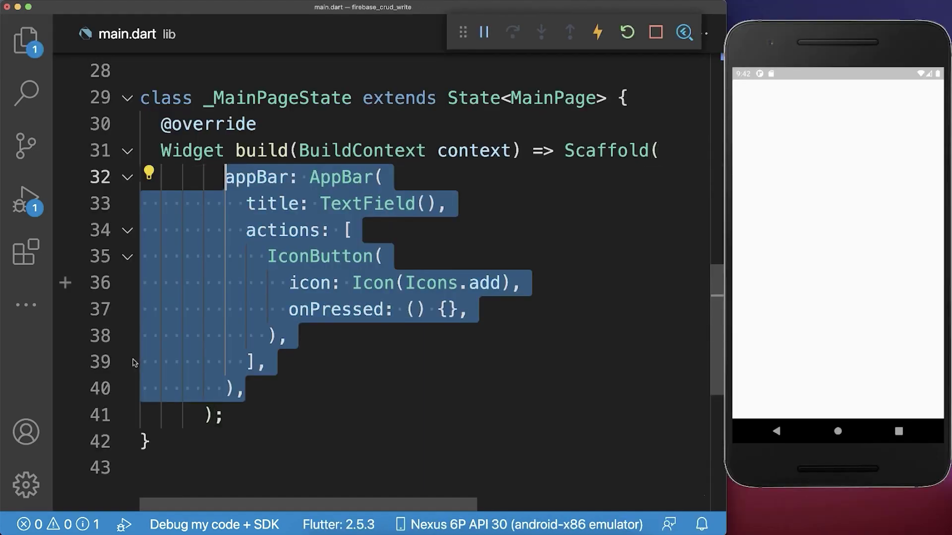
Hot-reload the AppBar TextField and add IconButton, and read controller.text into name on press.
key(ctrl+s)
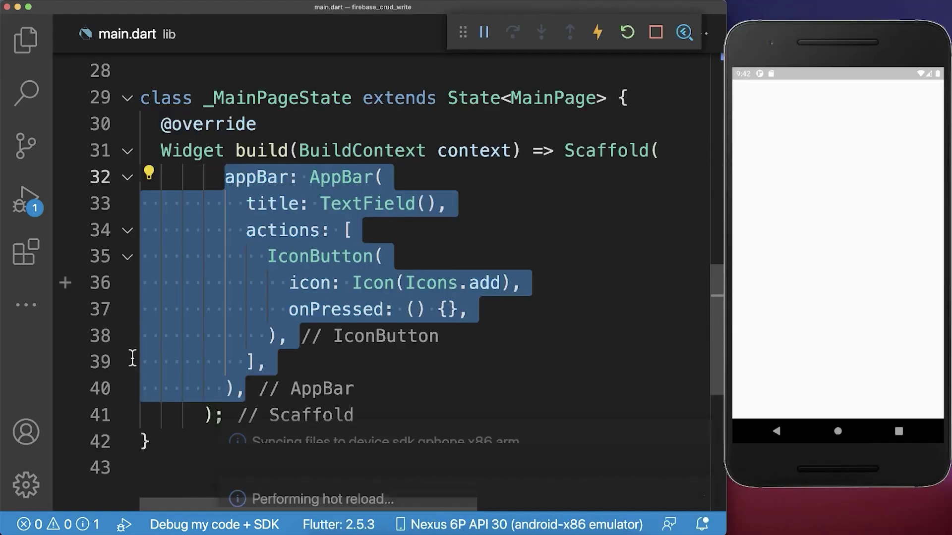
click(355, 173)
drag(448, 203, 236, 202)
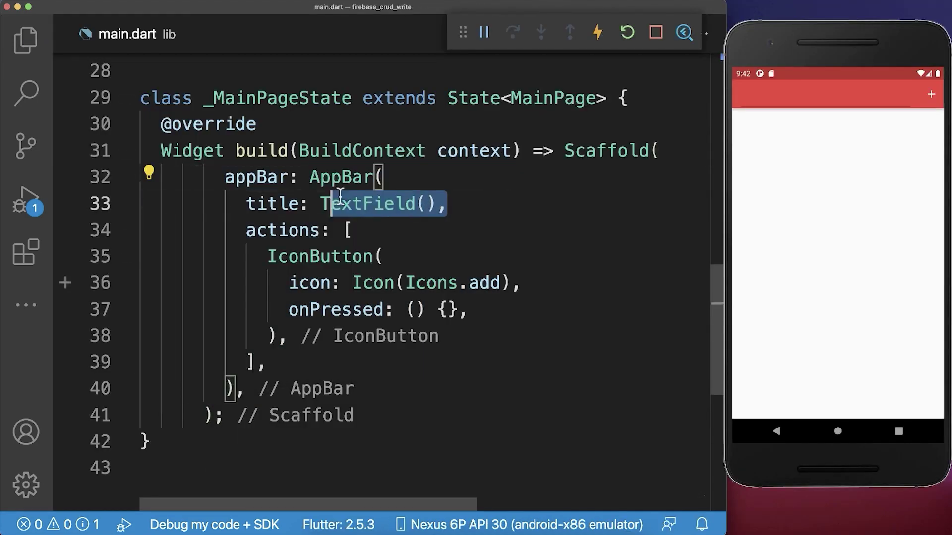
drag(246, 257, 288, 335)
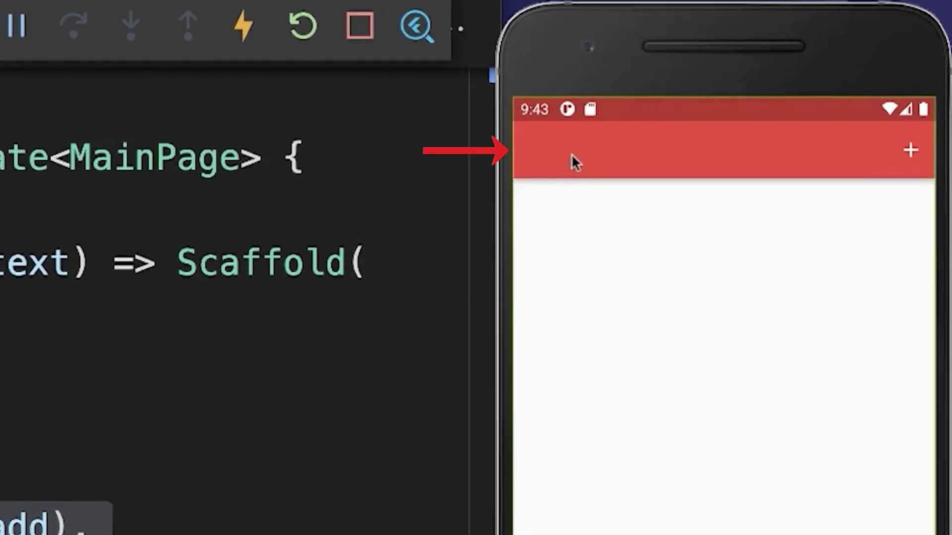
text(Emma)
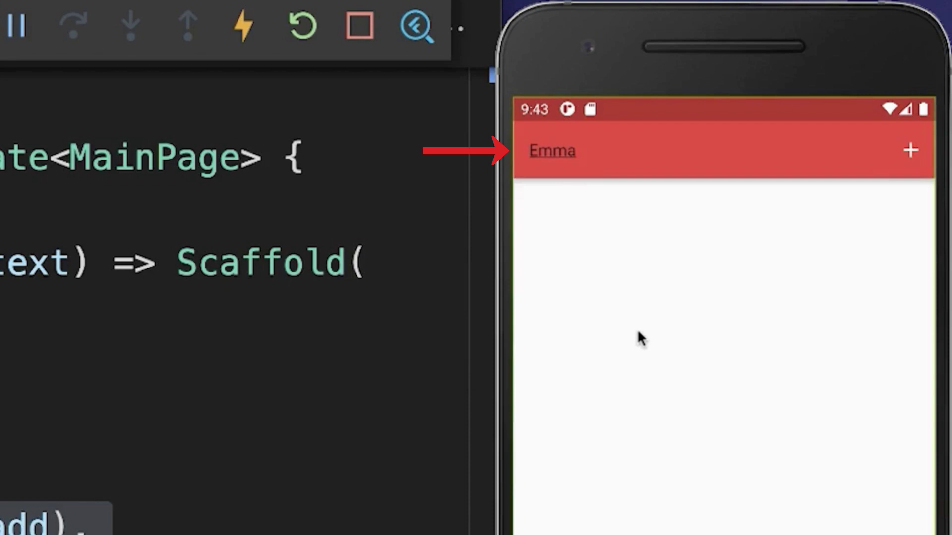
click(909, 155)
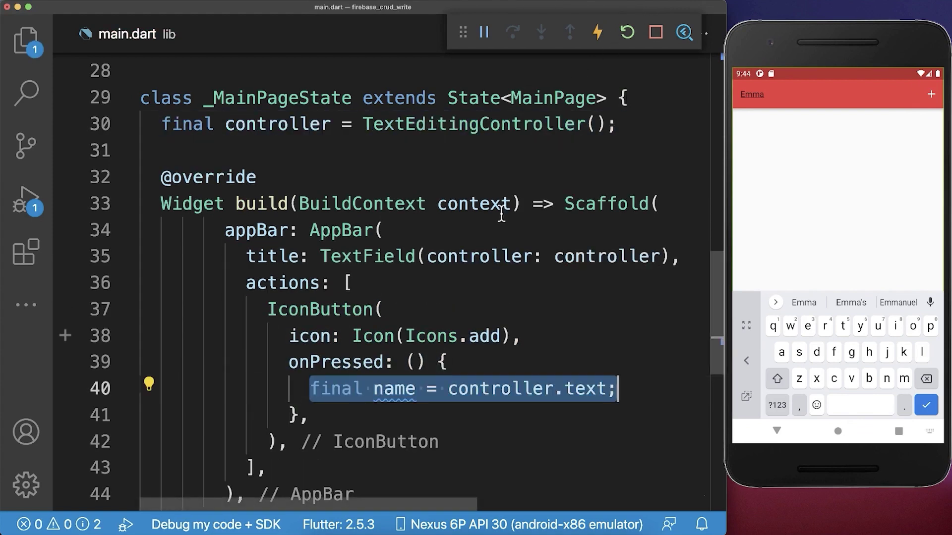
double_click(392, 389)
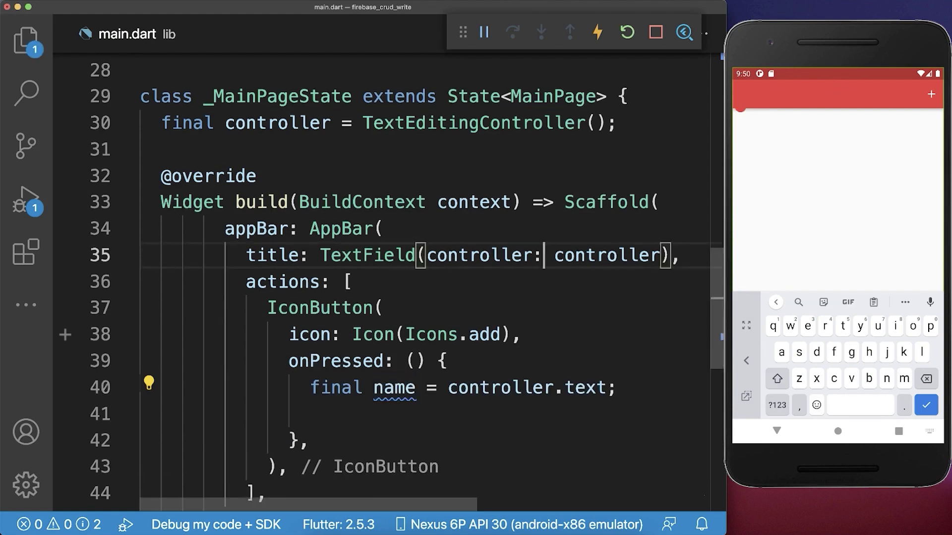
text(createUser(name: name);)
Paste a json map (name, age 21, birthday DateTime(2001, 7, 28)) below the users/my-id docUser reference.
double_click(502, 442)
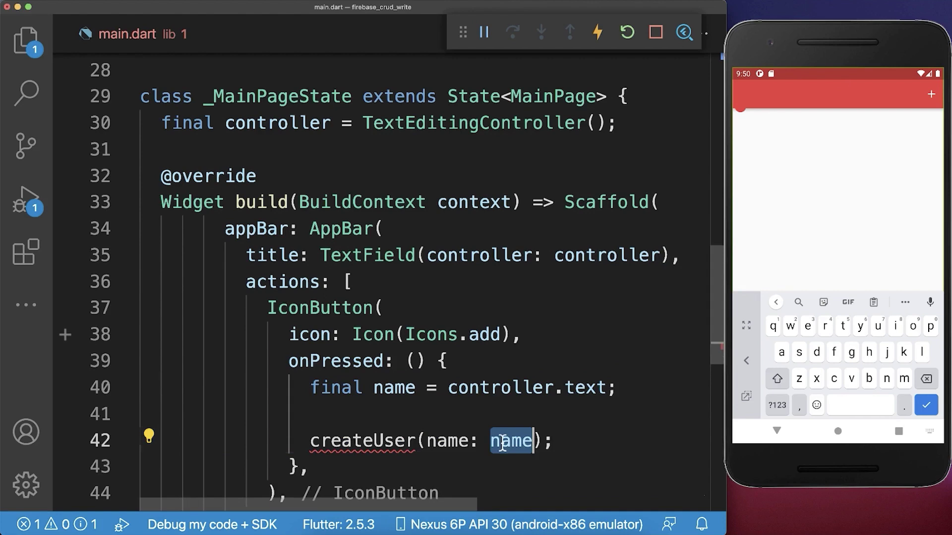
scroll(593, 422, down, 3)
scroll(593, 421, down, 5)
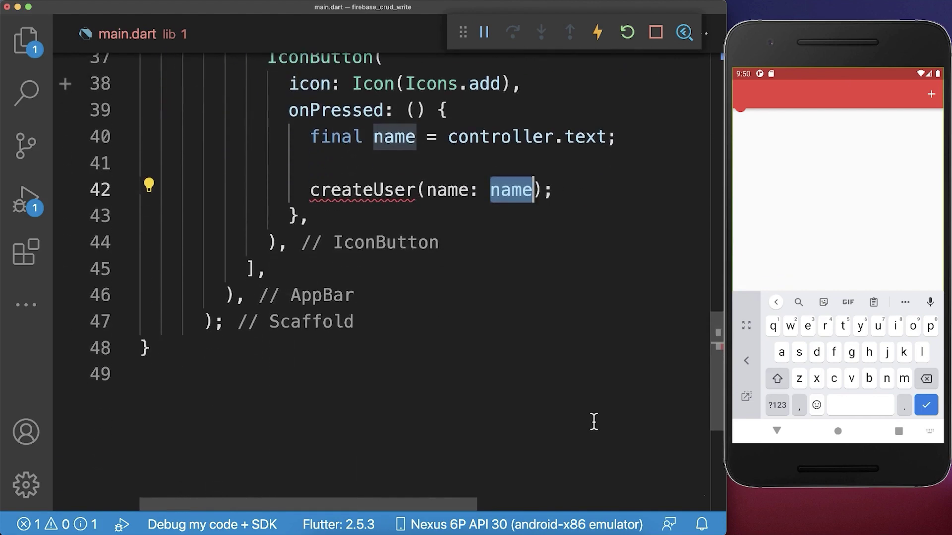
scroll(594, 422, down, 3)
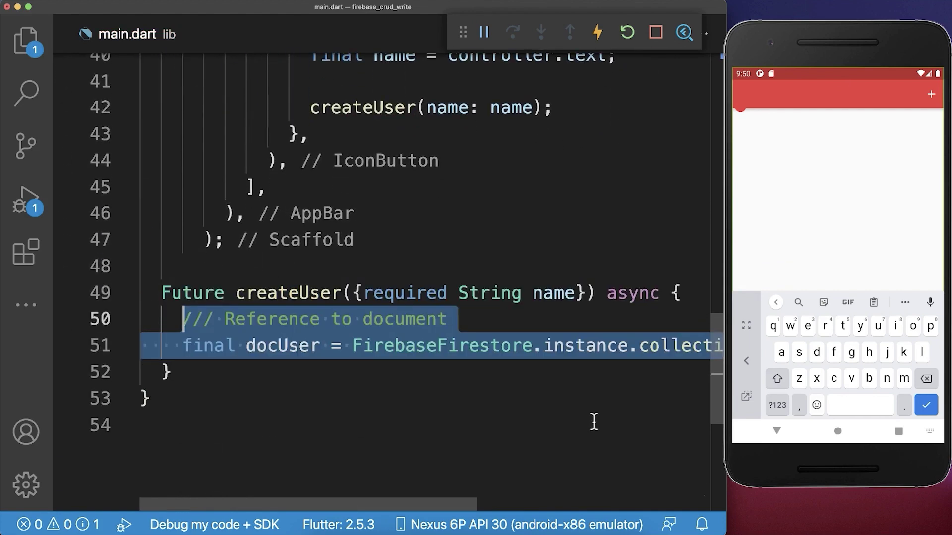
scroll(594, 422, right, 3)
scroll(594, 421, right, 3)
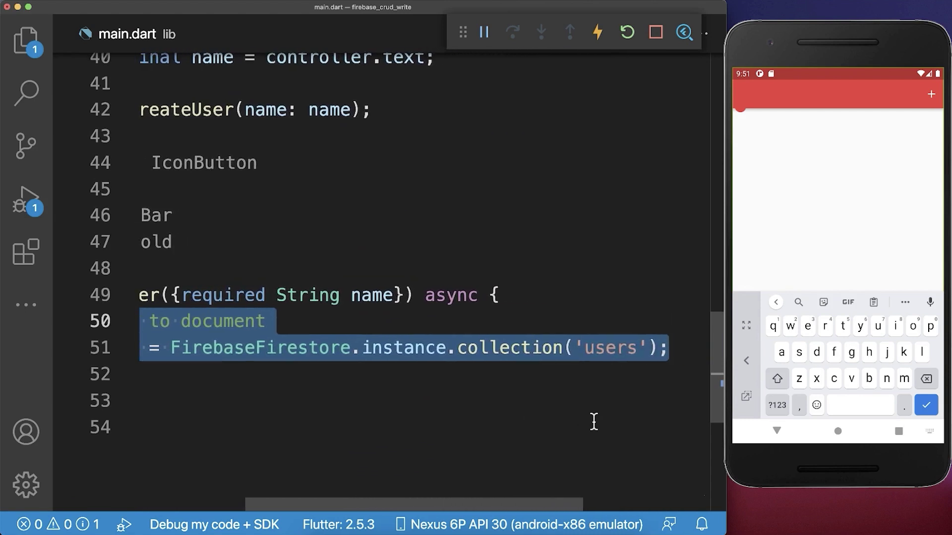
double_click(607, 350)
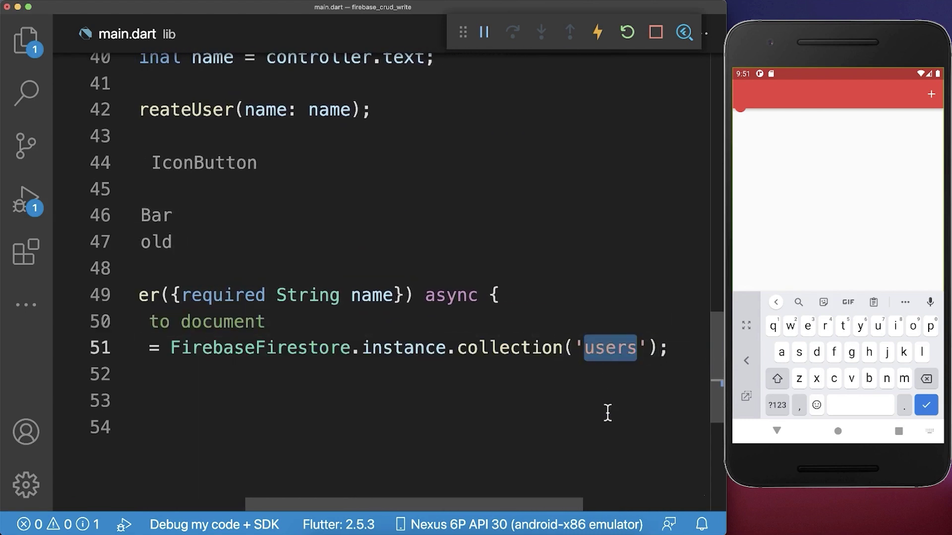
text(.doc('my-id'))
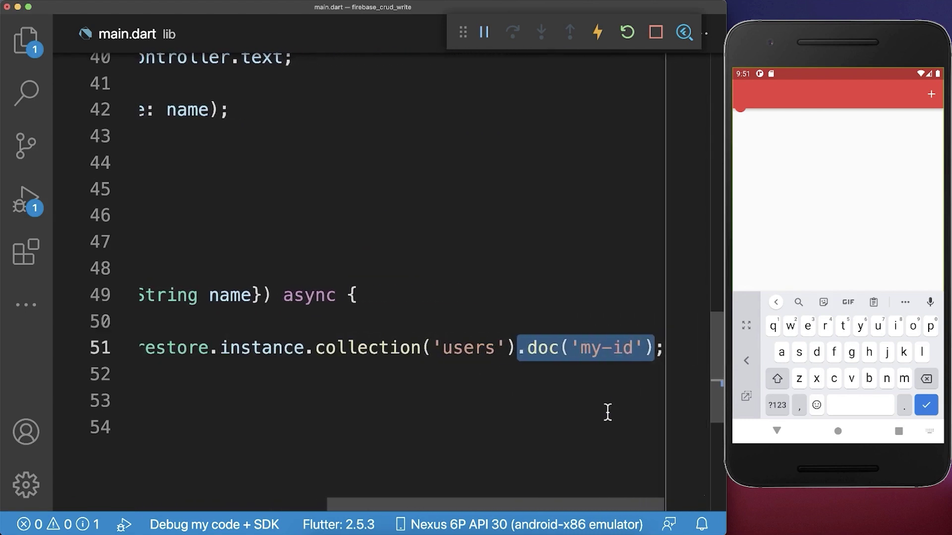
drag(580, 348, 632, 348)
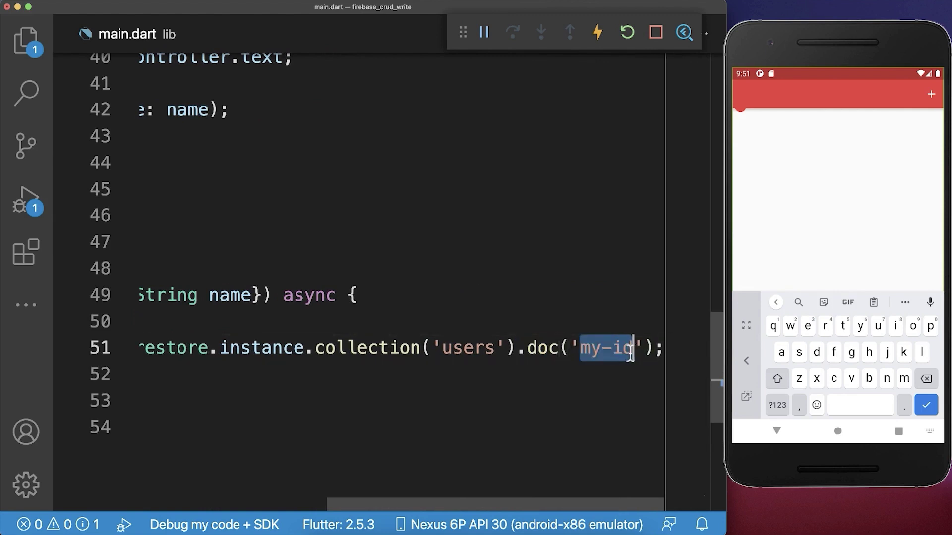
scroll(417, 387, left, 5)
double_click(274, 349)
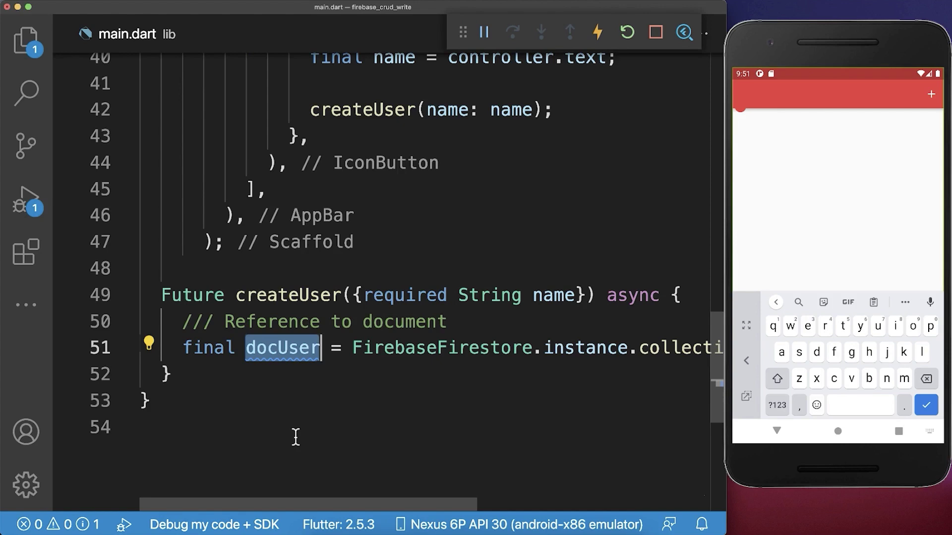
key(End)
key(Return)
key(Return)
text(final json = {       'name': name,       'age': 21,       'birthday': DateTime(2001, 7, 28),     };)
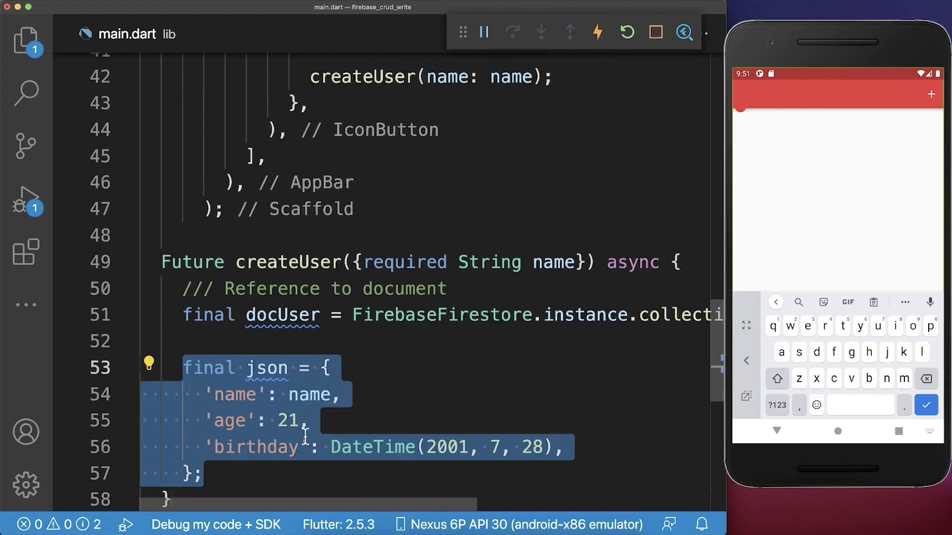
scroll(306, 437, down, 2)
Review the json map's name, age and birthday entries in createUser.
click(261, 383)
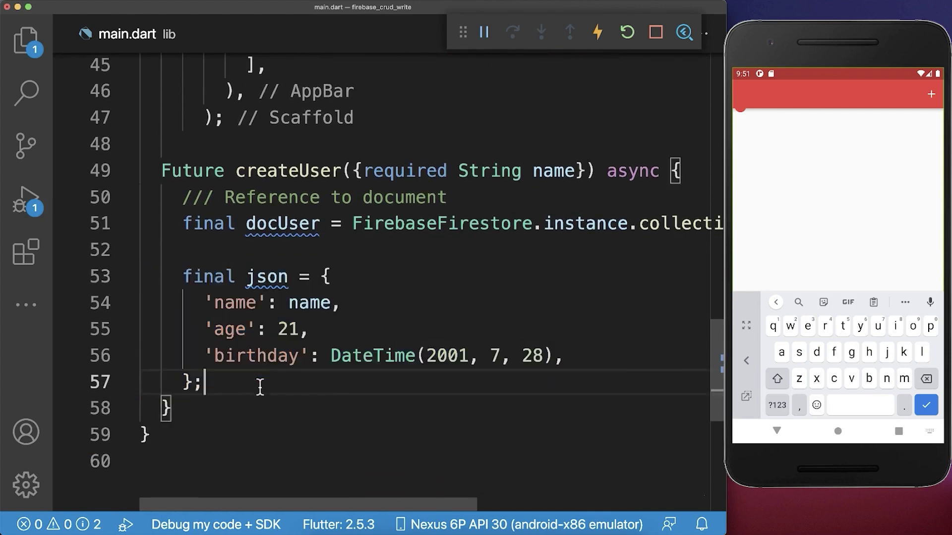
drag(260, 383, 320, 276)
click(321, 276)
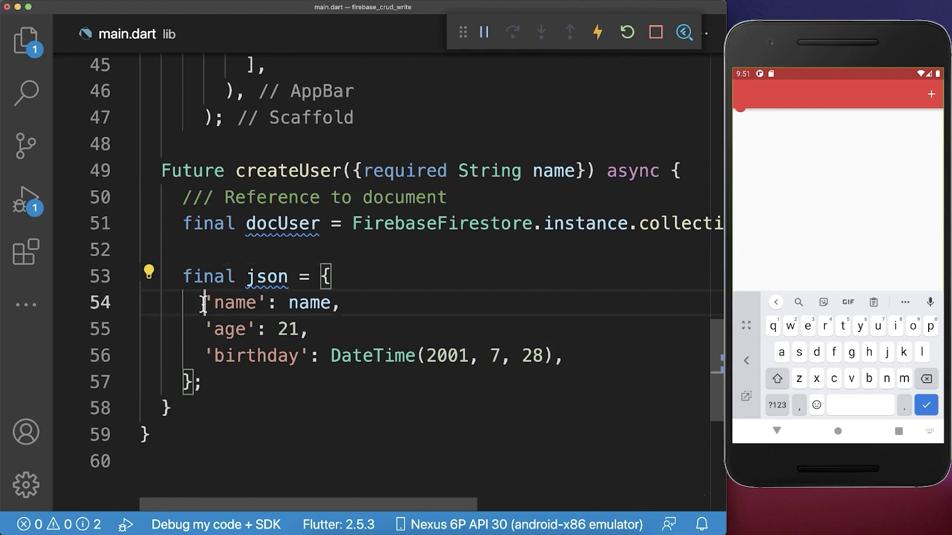
drag(199, 303, 269, 303)
click(290, 303)
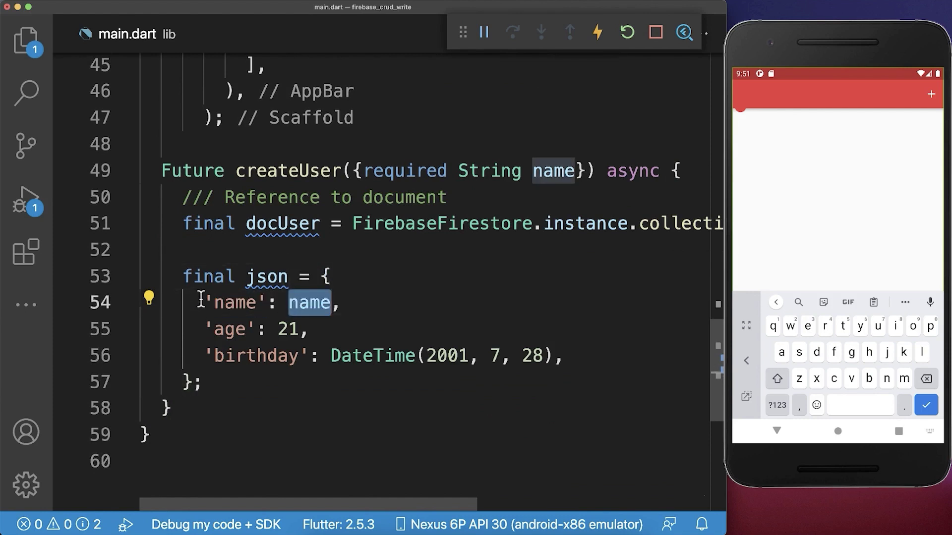
drag(206, 303, 342, 303)
double_click(303, 314)
drag(205, 329, 600, 355)
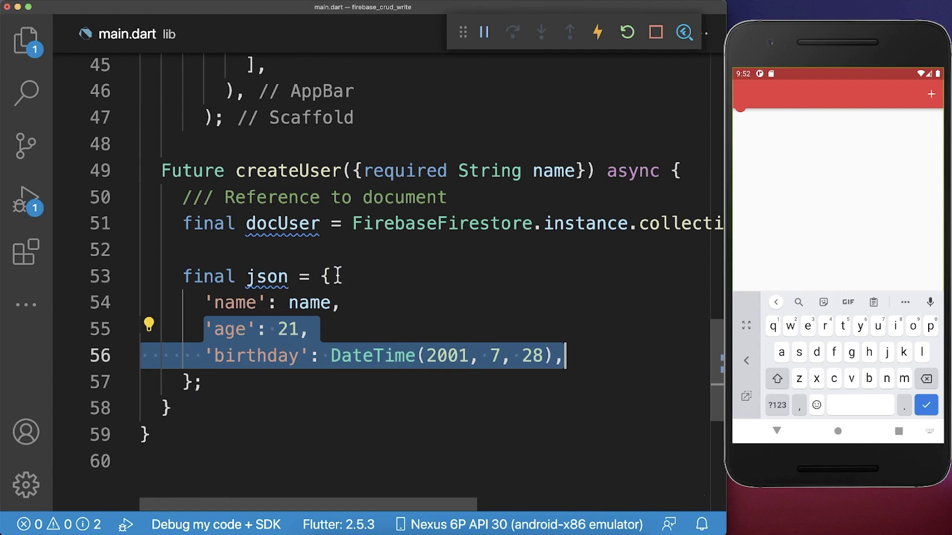
Add a comment and 'await docUser.set(json);' below the json map.
double_click(308, 223)
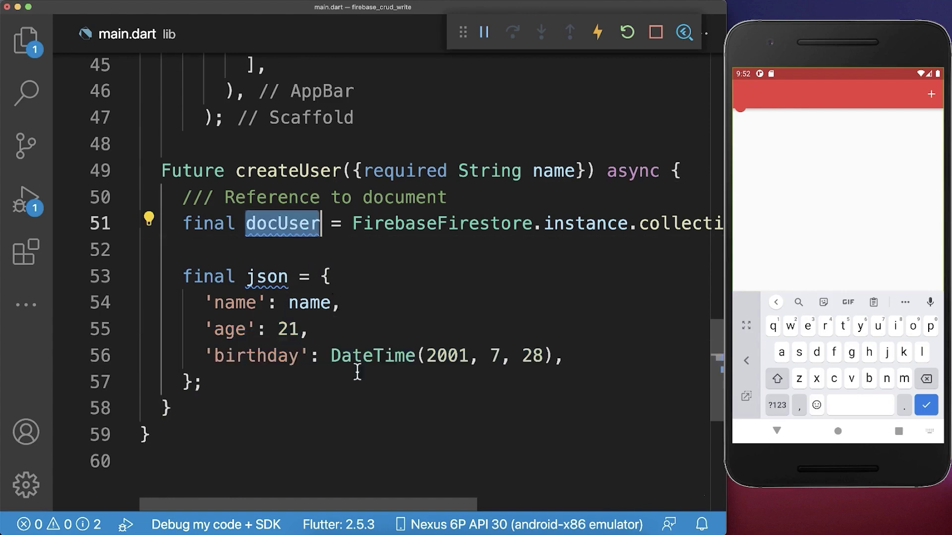
click(368, 419)
text(/// Create document and write data to Firebase     await docUser.set(json);)
scroll(438, 416, down, 2)
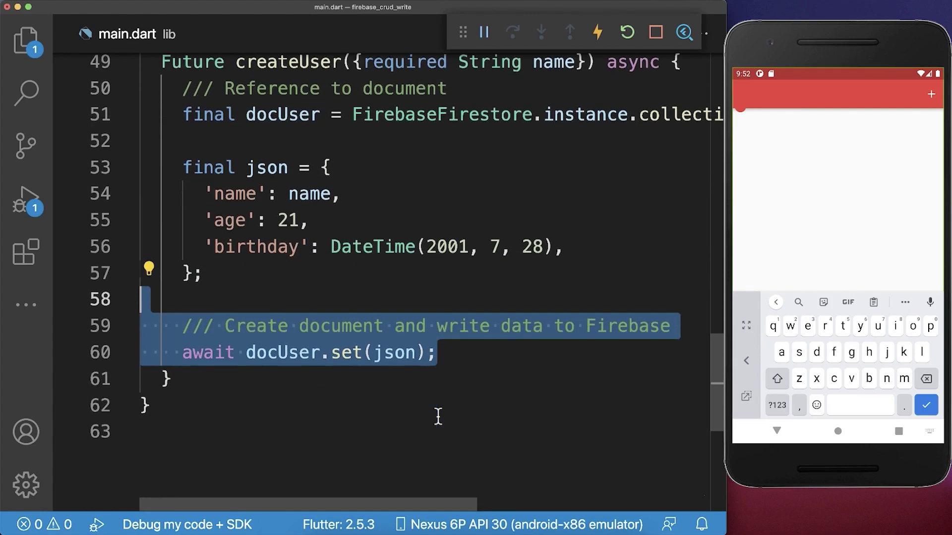
click(416, 354)
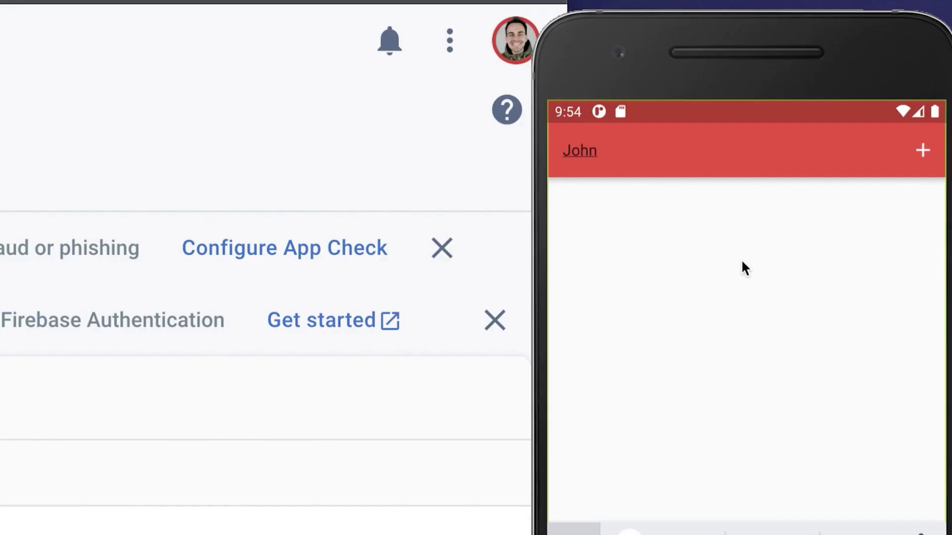
Create John from the app, check my-id shows age 21 and a 2001 birthday, then view Emma.
click(915, 156)
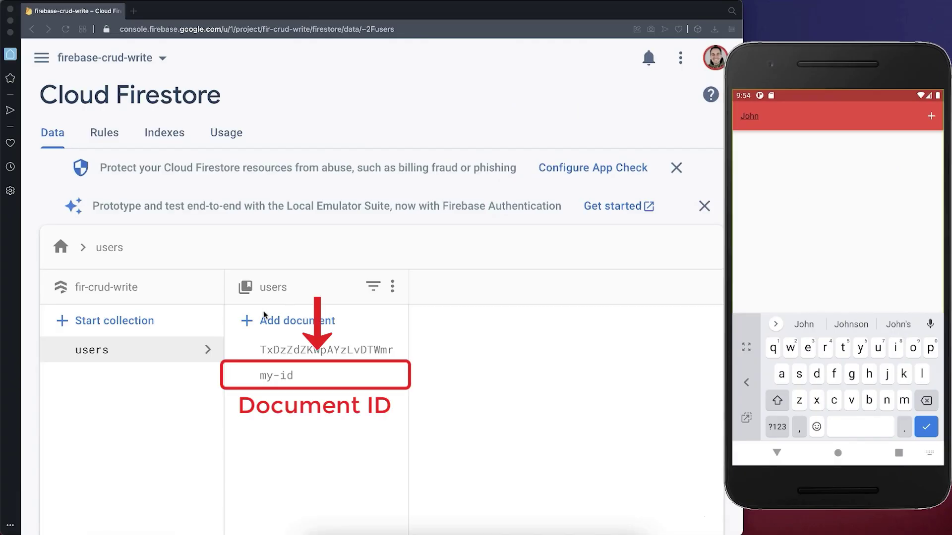
click(280, 377)
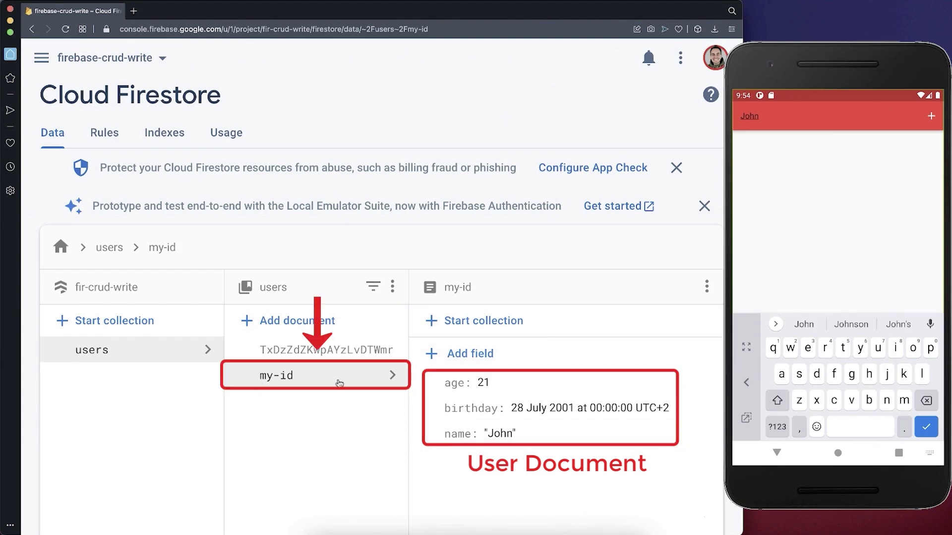
click(332, 354)
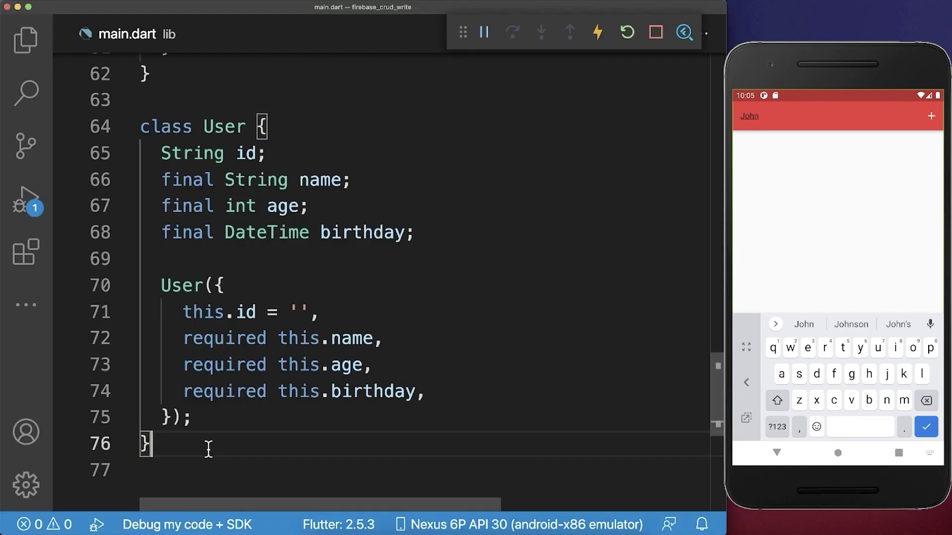
drag(206, 446, 141, 126)
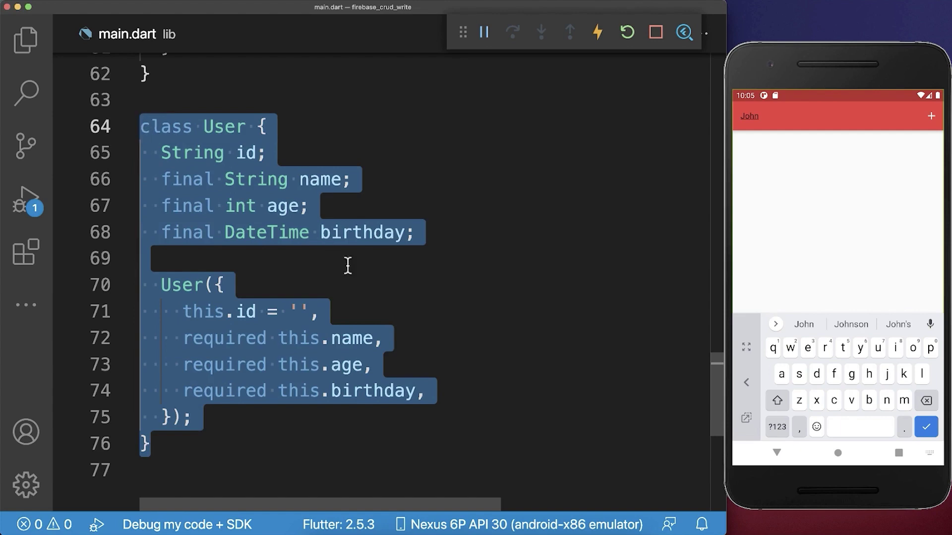
scroll(449, 302, up, 5)
scroll(448, 303, up, 3)
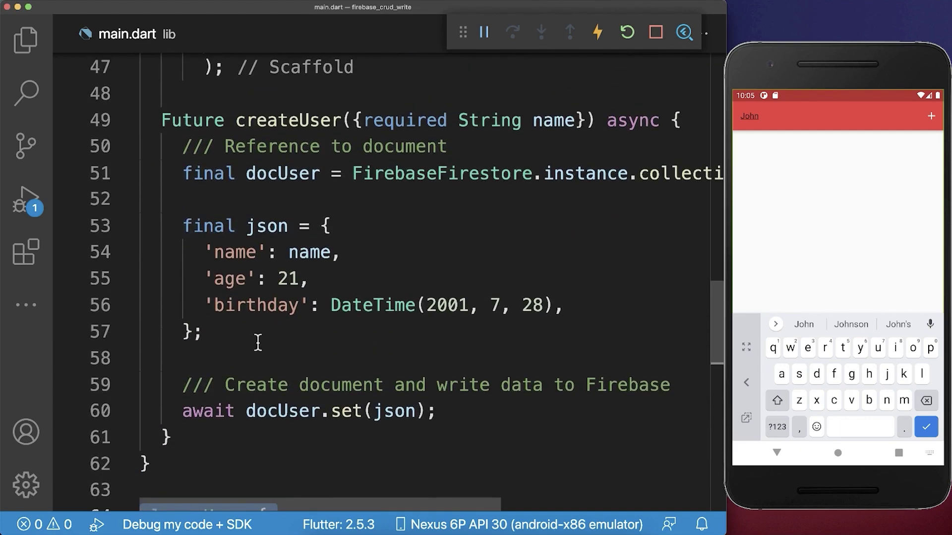
Replace the json map with a User object whose id is docUser.id.
drag(248, 336, 182, 223)
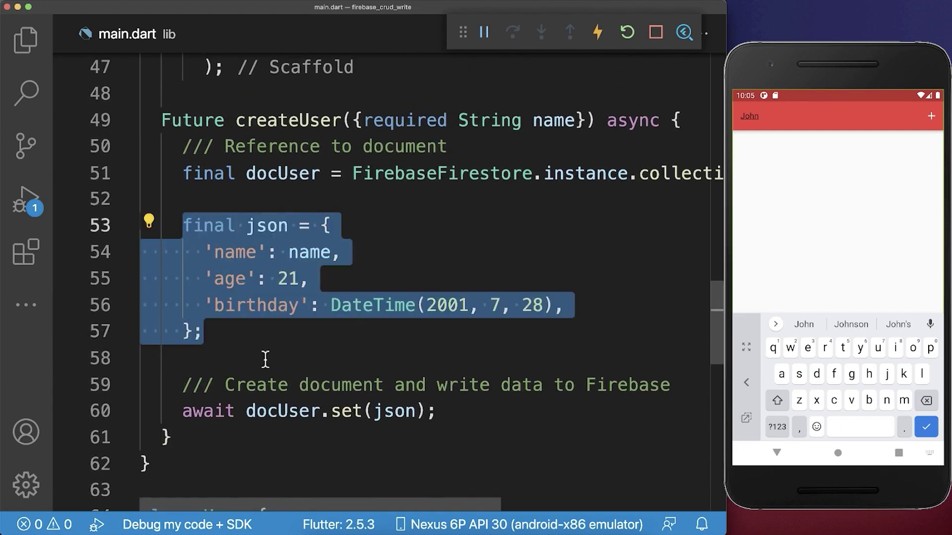
text(final user = User(       id: docUser.id,       name: name,       age: 21,       birthday: DateTime(2001, 7, 28),     );     final json = user.toJson();)
click(306, 252)
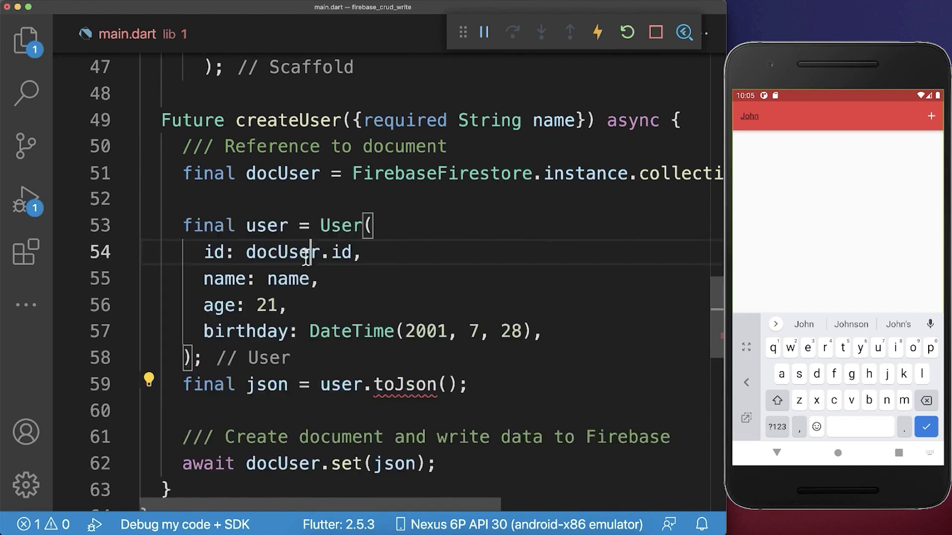
drag(203, 254, 394, 253)
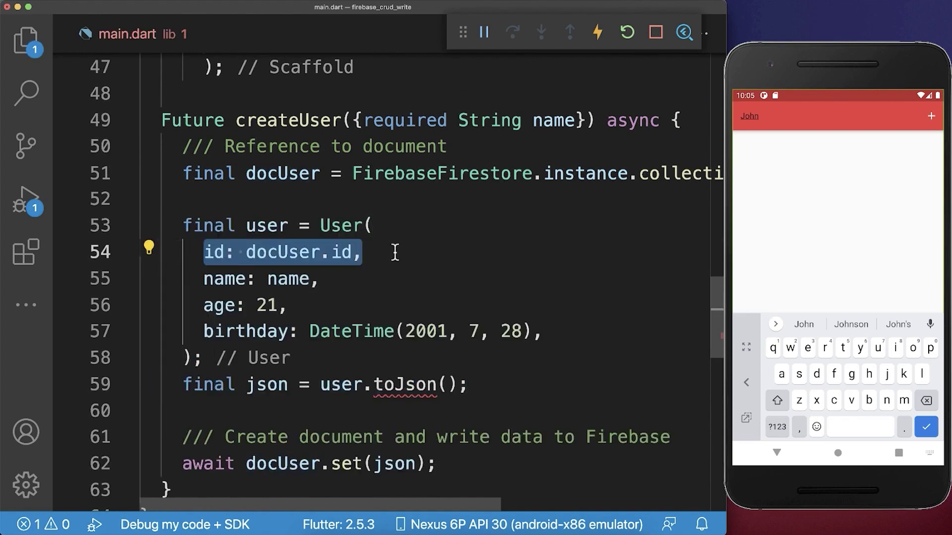
scroll(394, 252, right, 5)
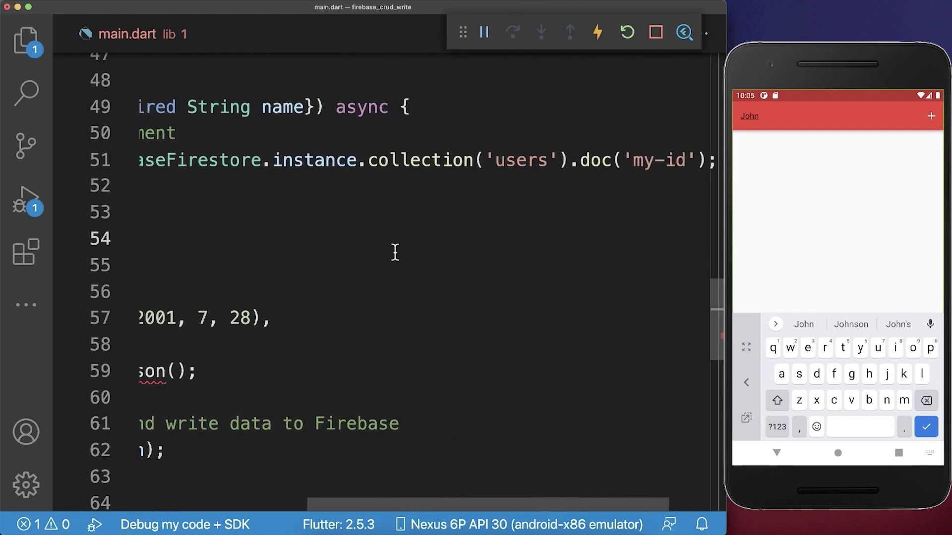
Remove 'my-id' from doc() for an auto-generated ID and convert the User with toJson().
drag(621, 159, 694, 159)
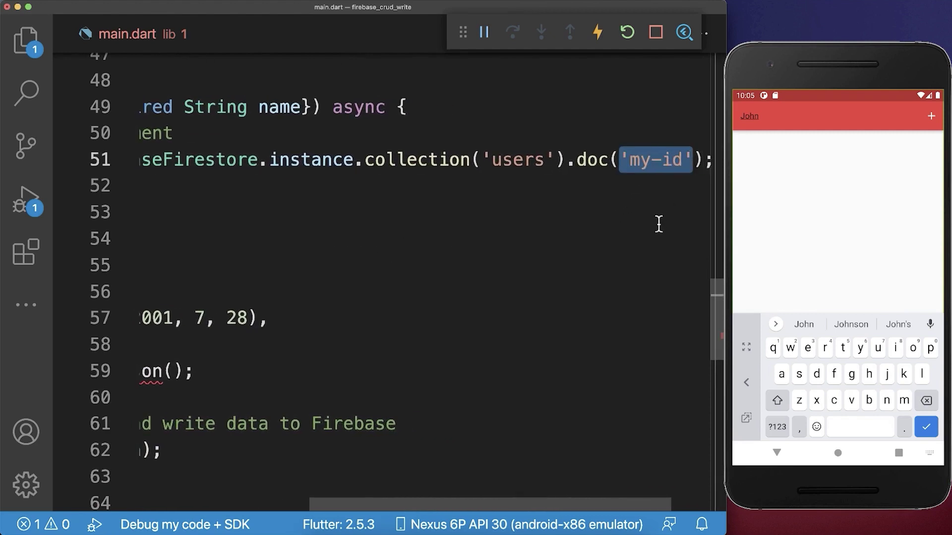
key(BackSpace)
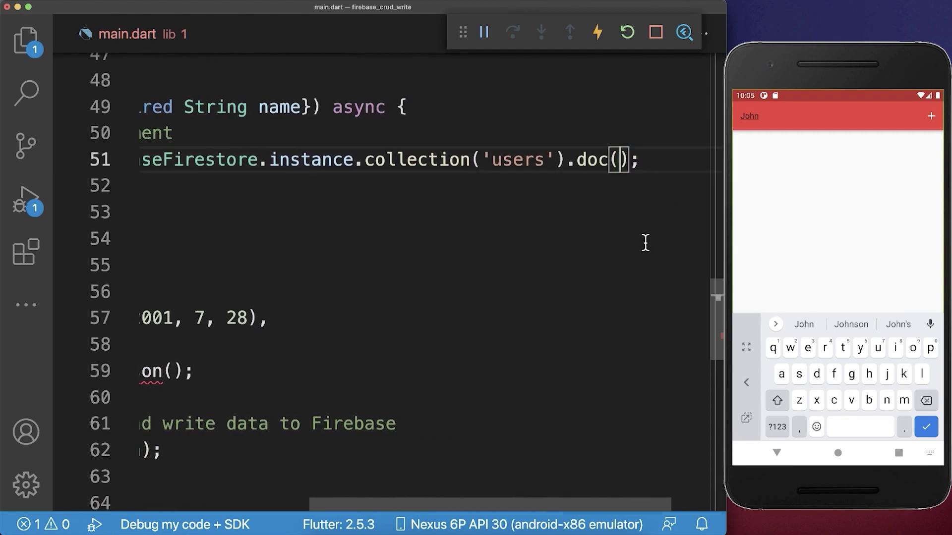
drag(577, 159, 631, 159)
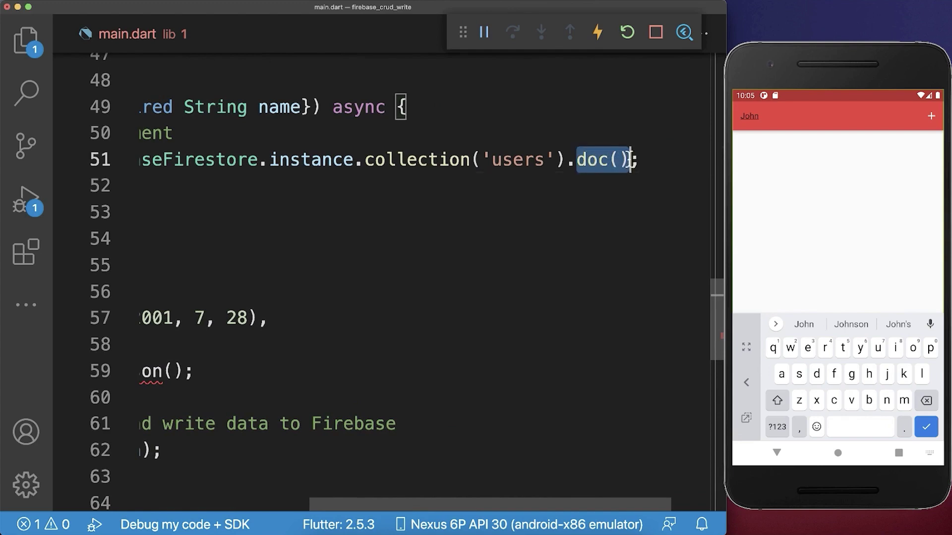
scroll(628, 213, left, 5)
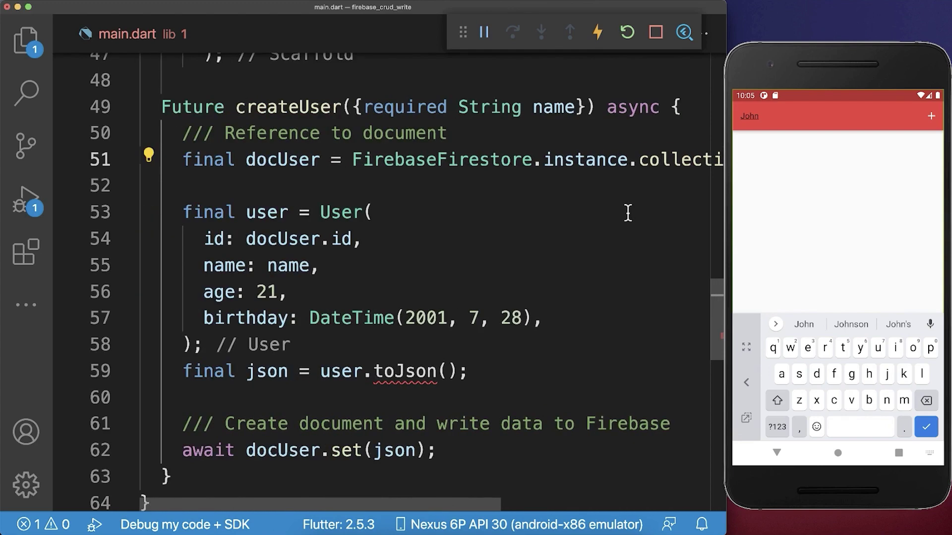
double_click(341, 241)
double_click(296, 241)
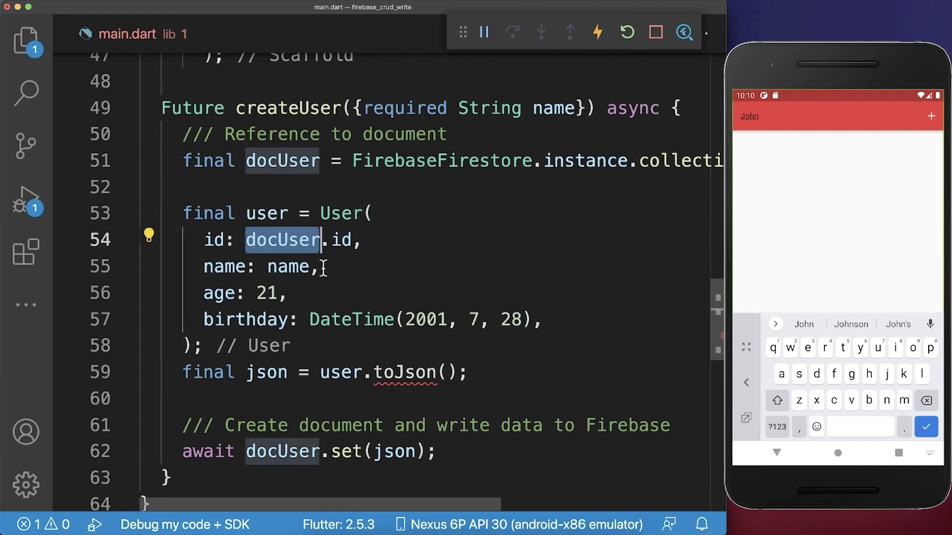
drag(202, 346, 180, 213)
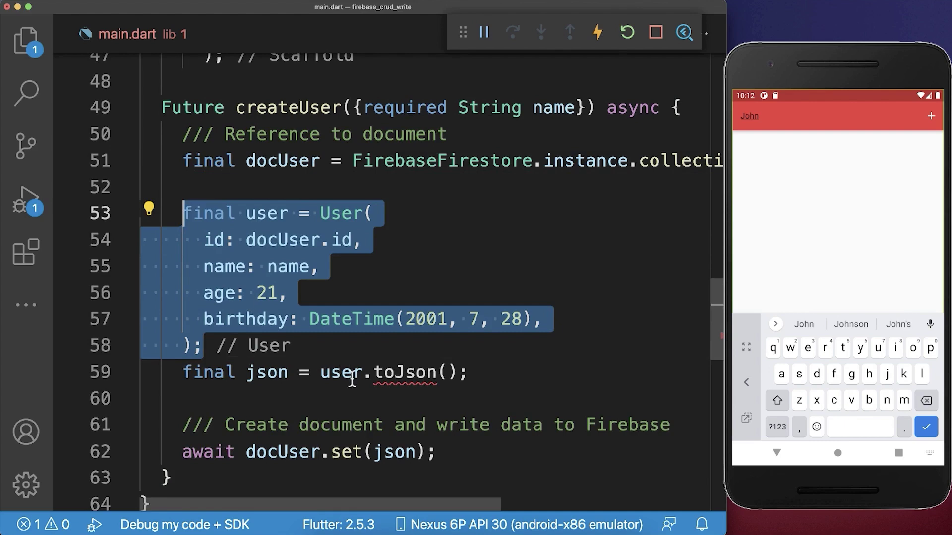
double_click(429, 372)
drag(428, 372, 460, 374)
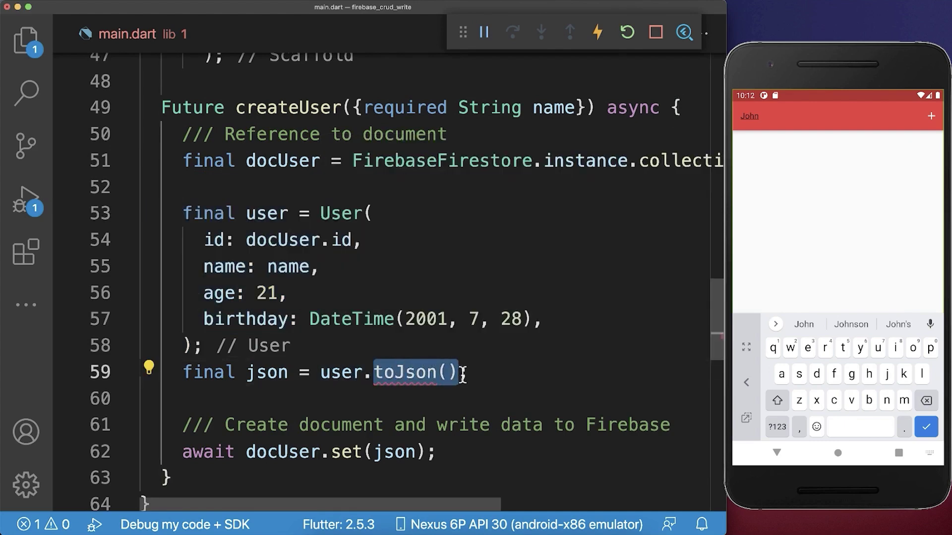
scroll(573, 363, down, 1)
scroll(573, 362, down, 3)
scroll(573, 362, down, 2)
scroll(574, 365, down, 1)
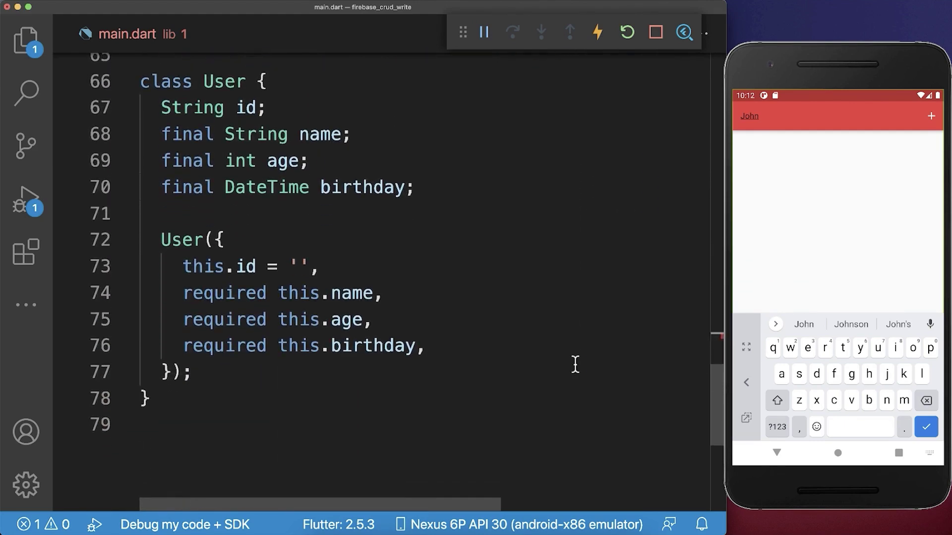
Paste a toJson() method after the User constructor.
click(575, 365)
key(Return)
key(ctrl+v)
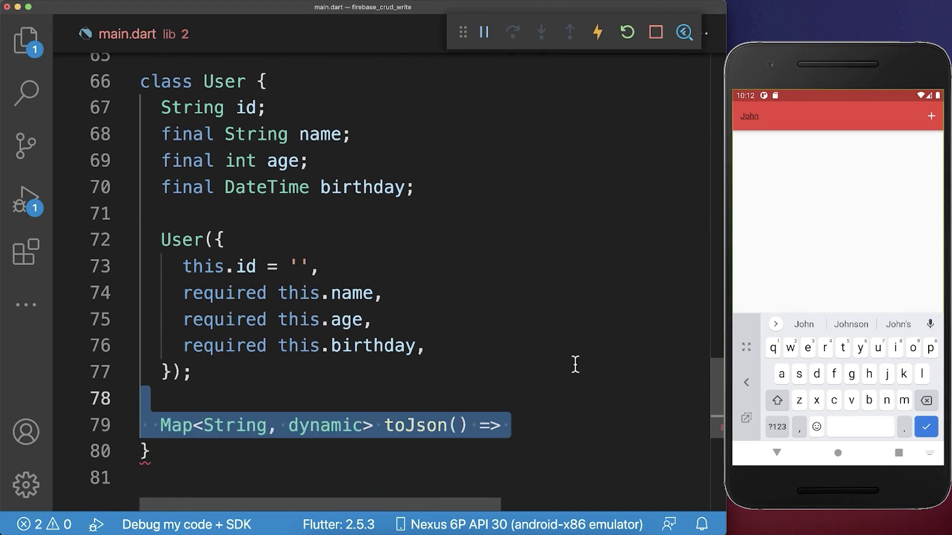
text({         'id': id,         'name': name,          'age': age,          'birthday': birthday,       };)
scroll(575, 364, down, 5)
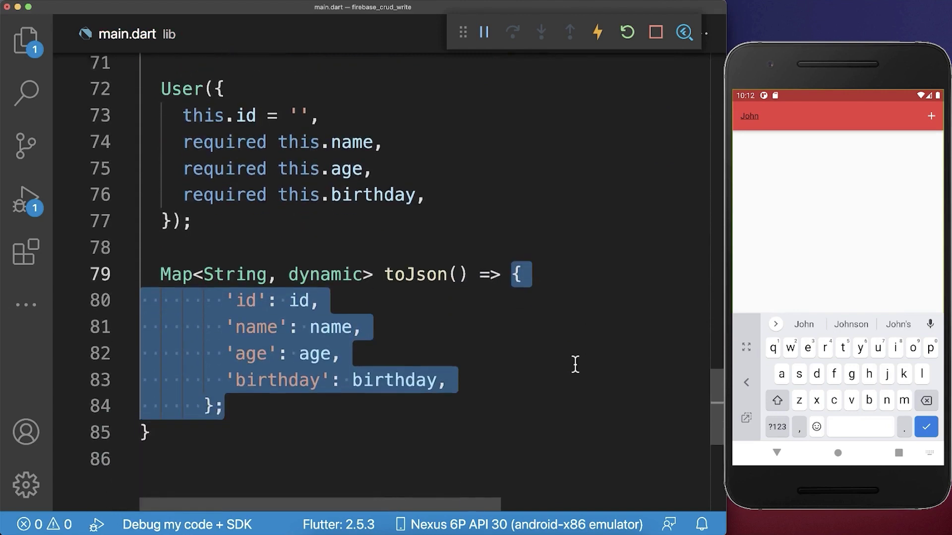
scroll(575, 365, down, 1)
Check that toJson maps the id, name, age and birthday fields of the User class.
click(575, 364)
click(247, 280)
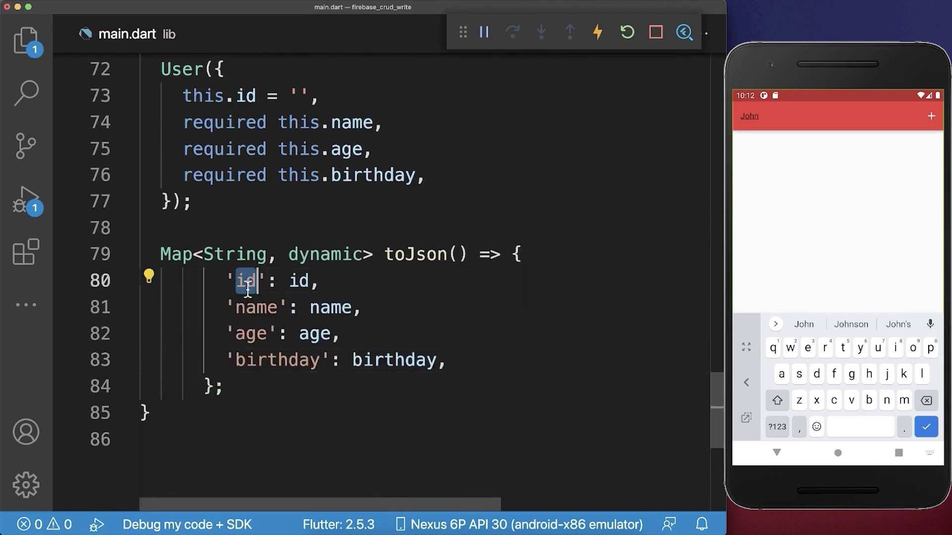
click(246, 307)
click(246, 358)
double_click(299, 280)
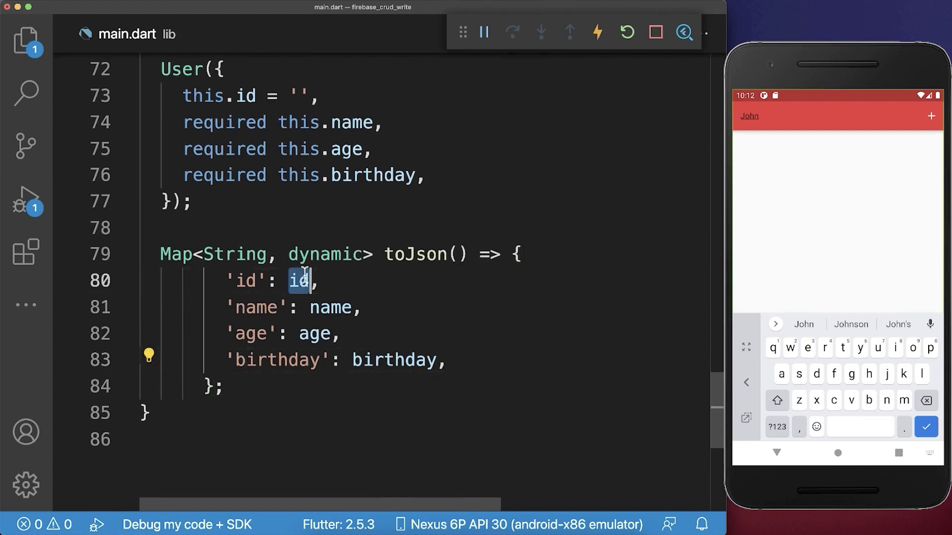
double_click(327, 305)
key(Down)
key(Down)
scroll(365, 351, up, 2)
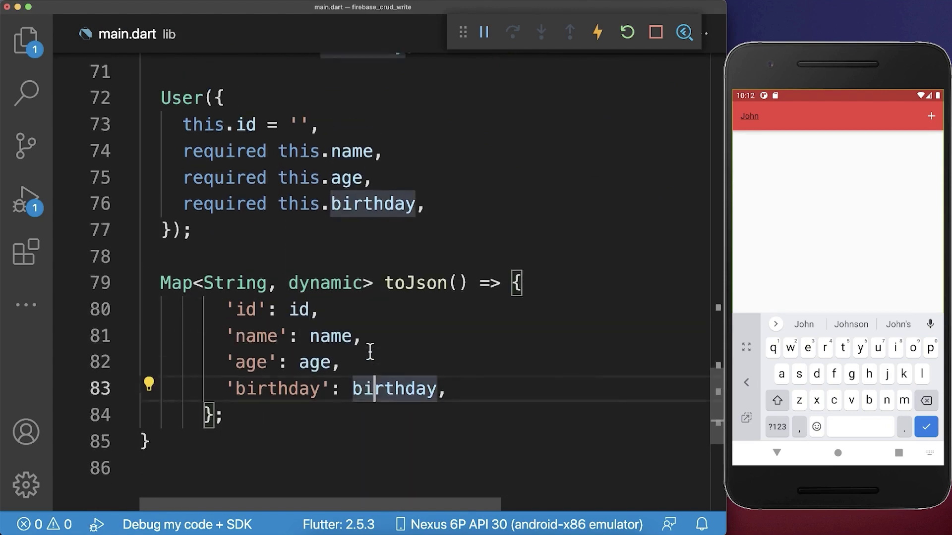
scroll(370, 353, up, 5)
mouse_move(425, 256)
mouse_down()
mouse_move(177, 189)
mouse_move(159, 164)
mouse_up()
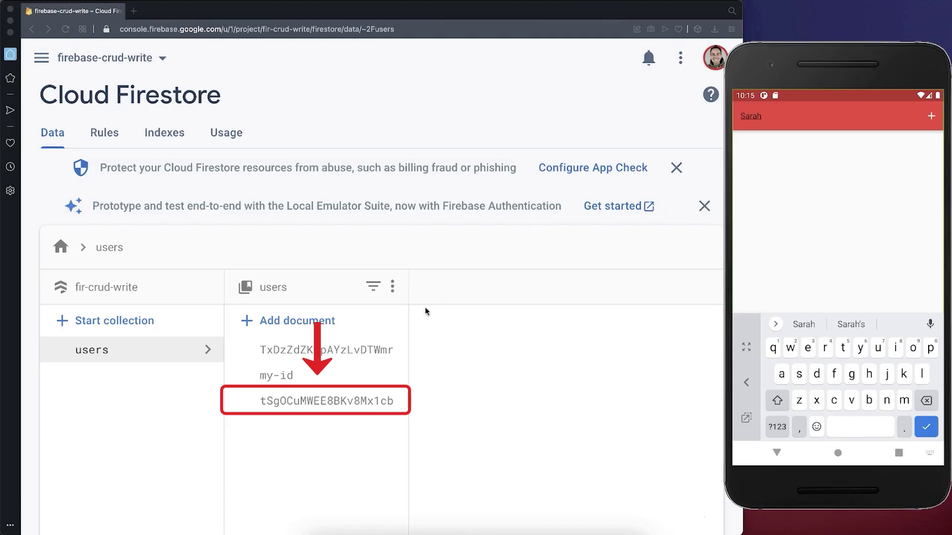
View the fields of the users document tSgOCuMWEE8BKv8Mx1cb, including its stored id.
click(320, 401)
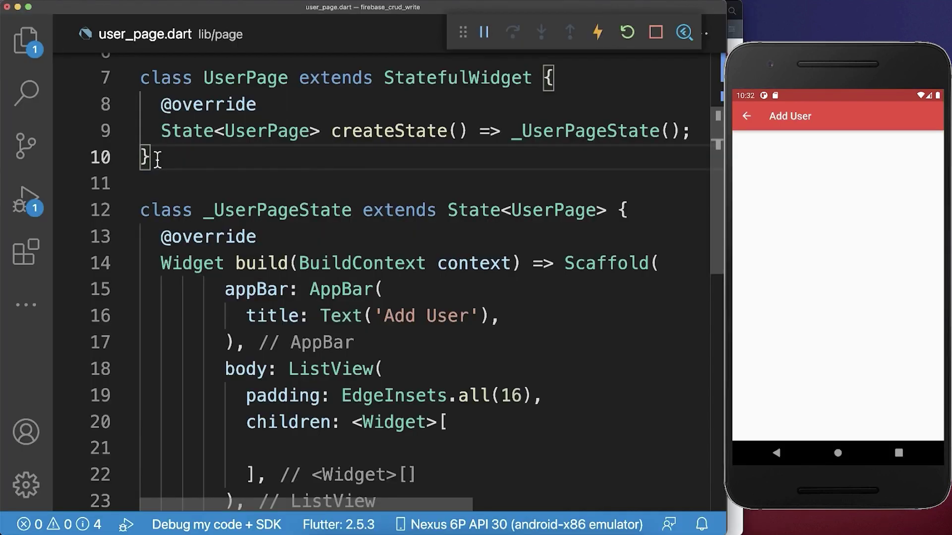
Insert Name, Age and Birthday input fields into the Add User page body and hot-reload.
double_click(225, 79)
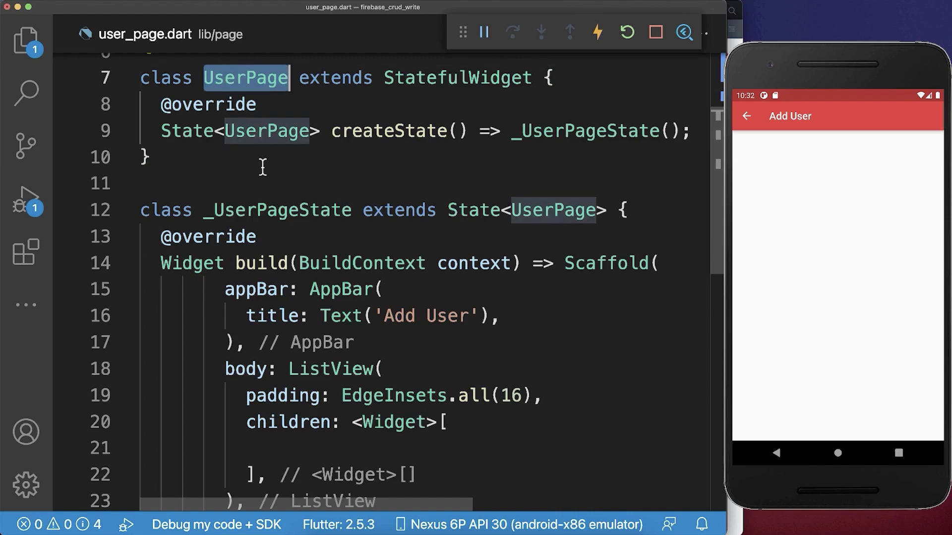
scroll(263, 167, down, 1)
scroll(262, 167, down, 2)
double_click(588, 145)
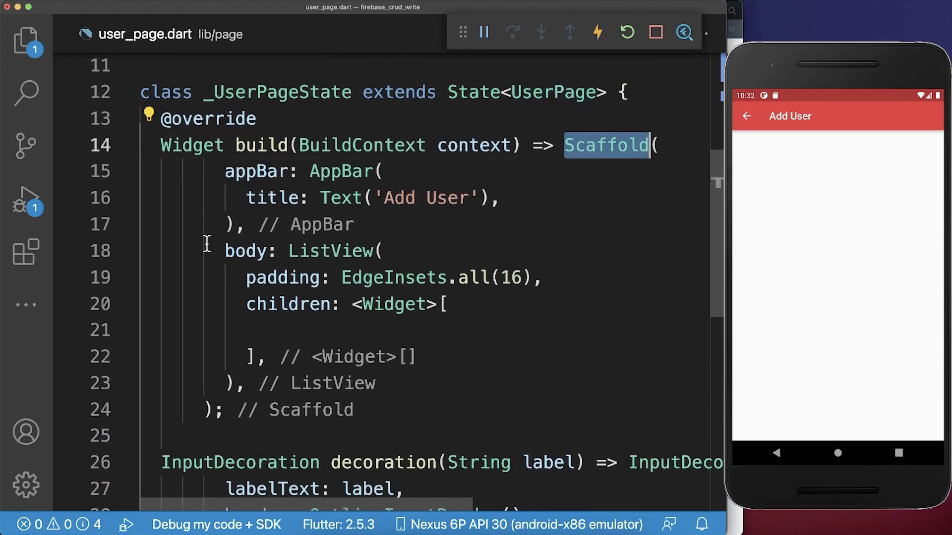
double_click(230, 251)
scroll(250, 364, down, 3)
key(super+v)
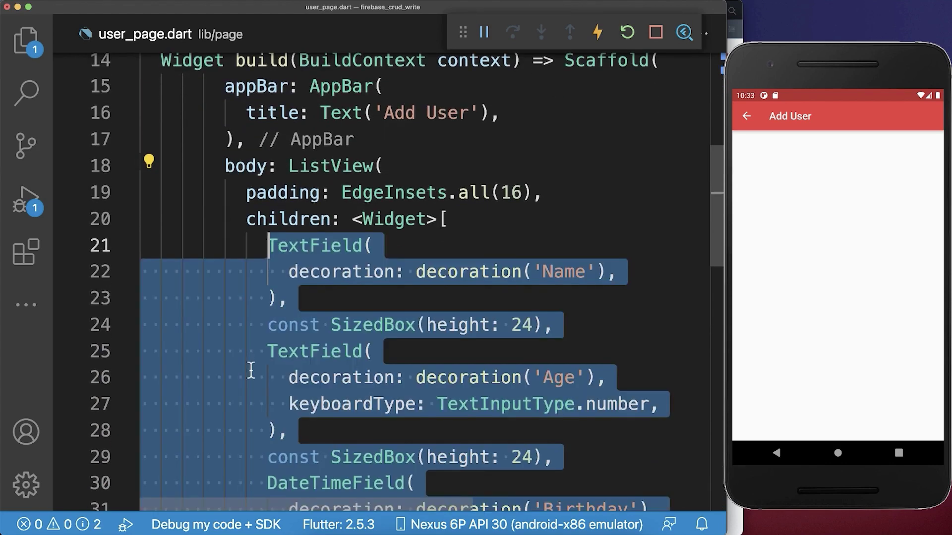
scroll(251, 370, down, 3)
scroll(251, 369, down, 3)
scroll(251, 370, down, 3)
scroll(251, 370, down, 2)
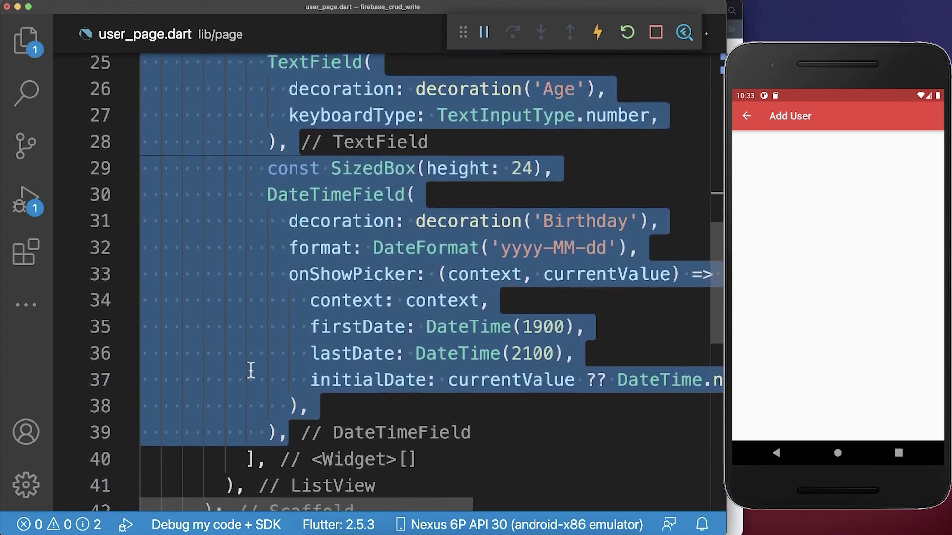
key(super+s)
Add a spacer and a Create button below the Birthday field and hot-reload.
key(Right)
key(Return)
key(super+v)
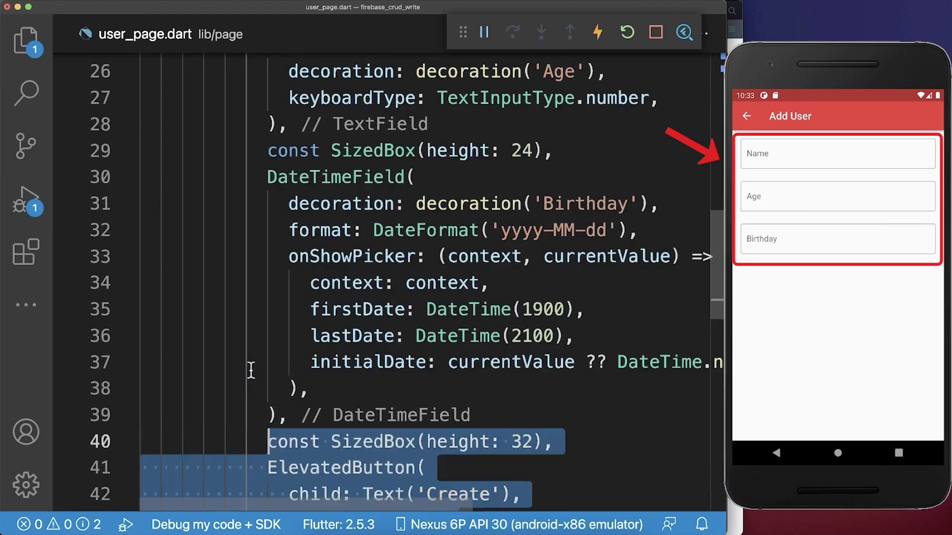
scroll(250, 370, down, 2)
scroll(251, 369, down, 4)
key(super+s)
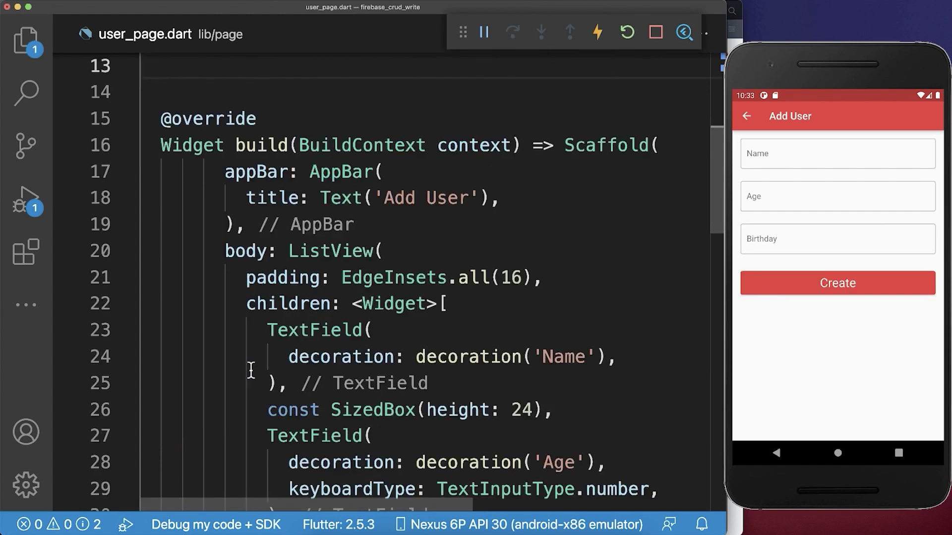
Declare three text controllers and attach controllerName to the Name field.
text(final controllerName = TextEditingController();   final controllerAge = TextEditingController();   final controllerDate = TextEditingController();)
scroll(251, 369, up, 2)
scroll(251, 369, up, 1)
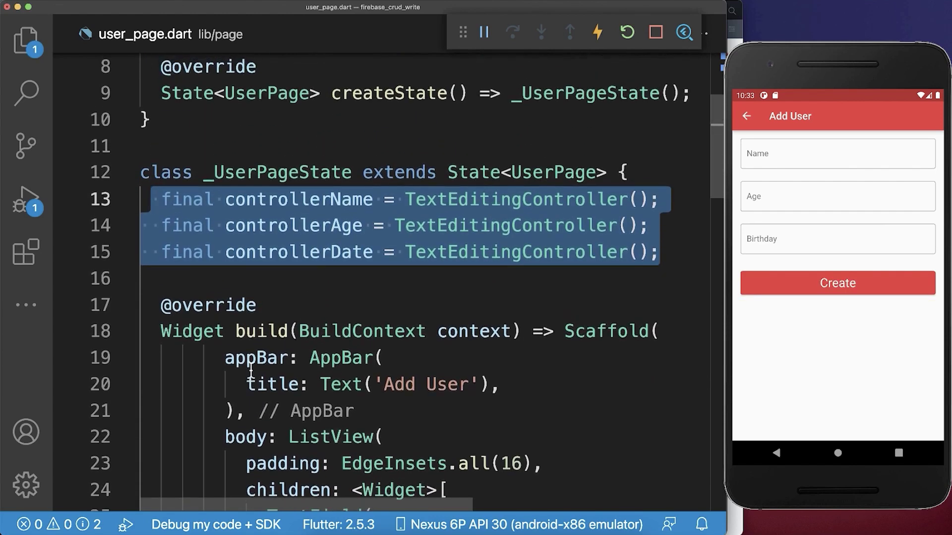
double_click(253, 199)
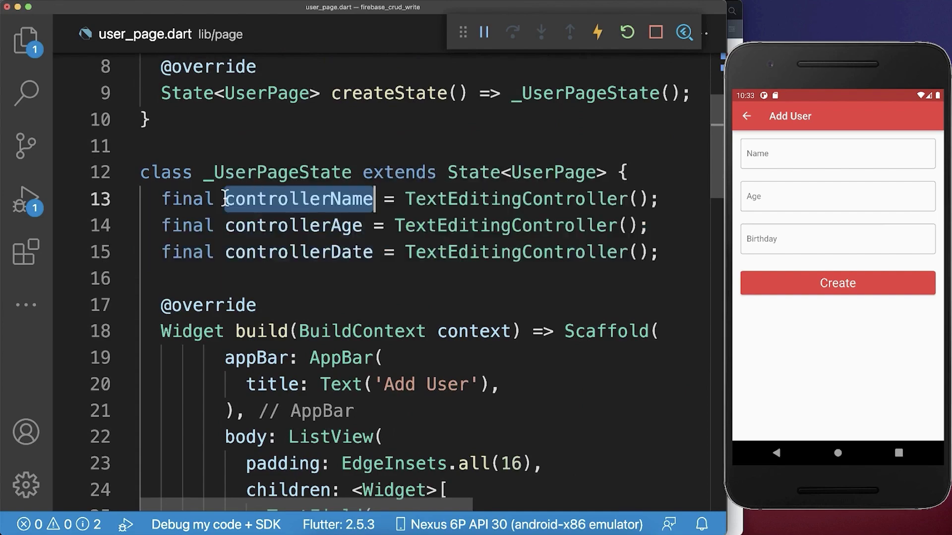
scroll(273, 317, down, 1)
scroll(272, 318, down, 5)
click(273, 317)
key(super+Return)
text(controller: controllerName,)
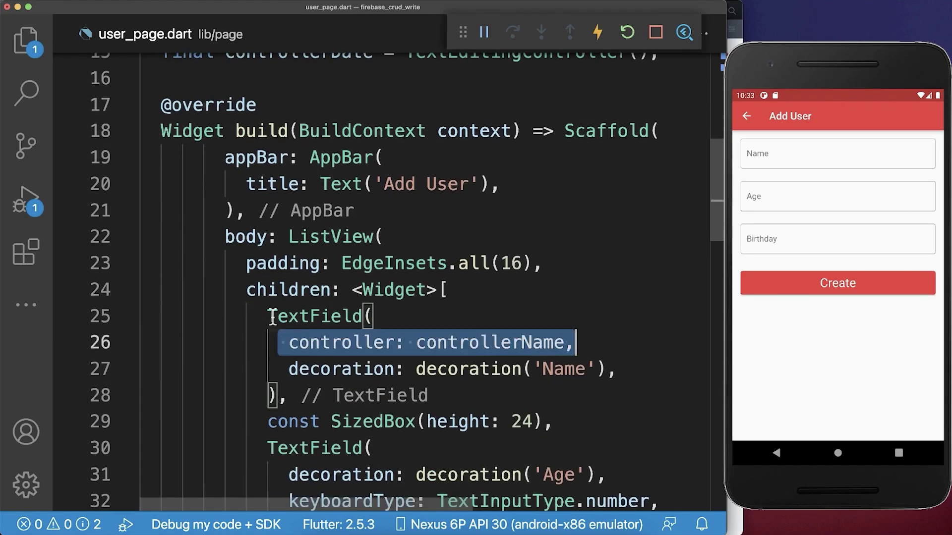
scroll(273, 318, down, 3)
Wire controllers to the Age and Birthday fields, then fill the form with Jack, 28, 2022-01-19.
click(272, 318)
key(super+Return)
text(controller: controllerAge,)
key(super+Return)
text(controller: controllerDate,)
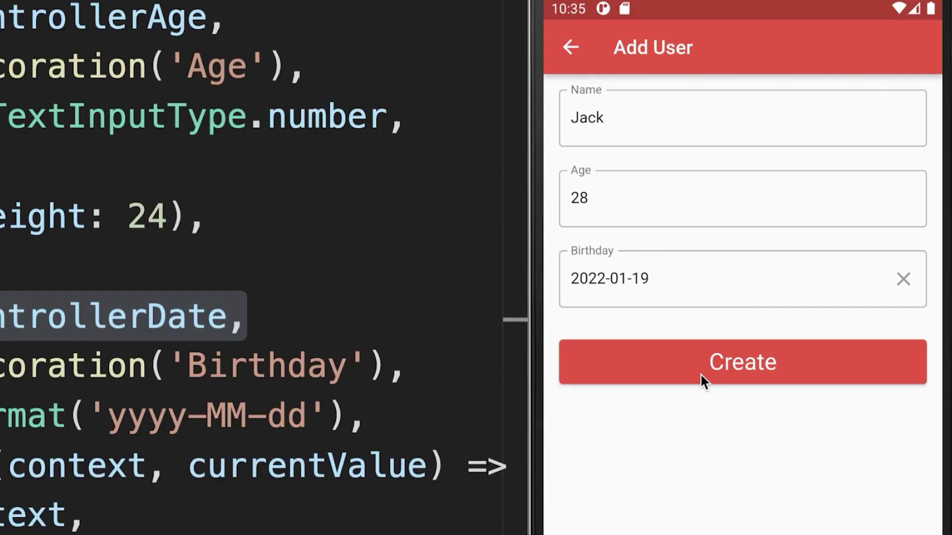
click(701, 377)
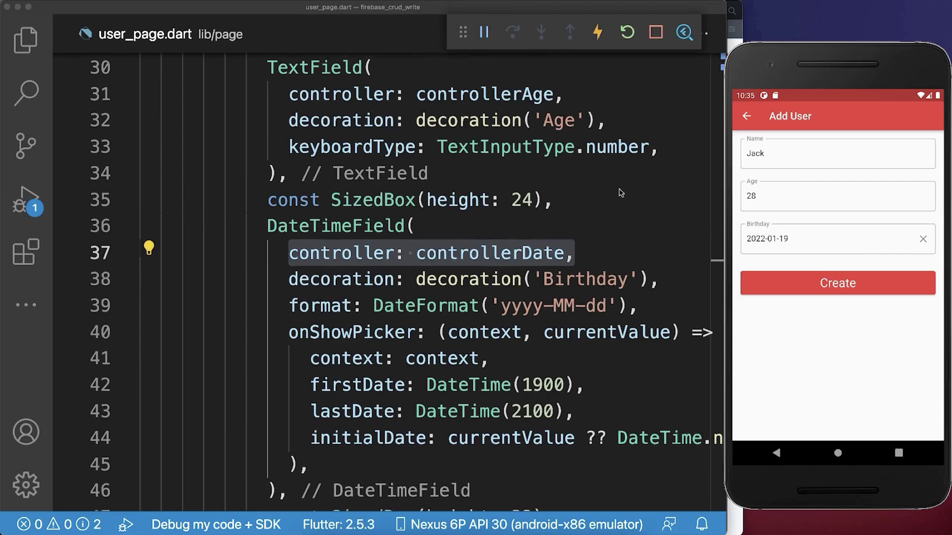
scroll(621, 193, down, 5)
scroll(620, 193, down, 1)
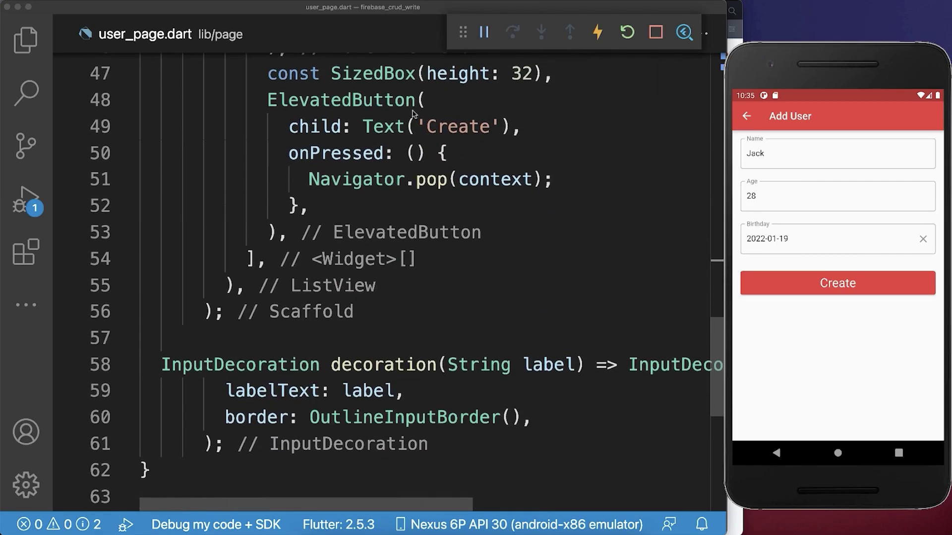
Paste the User-building code into the Create button's onPressed handler.
click(343, 100)
click(282, 153)
key(shift+End)
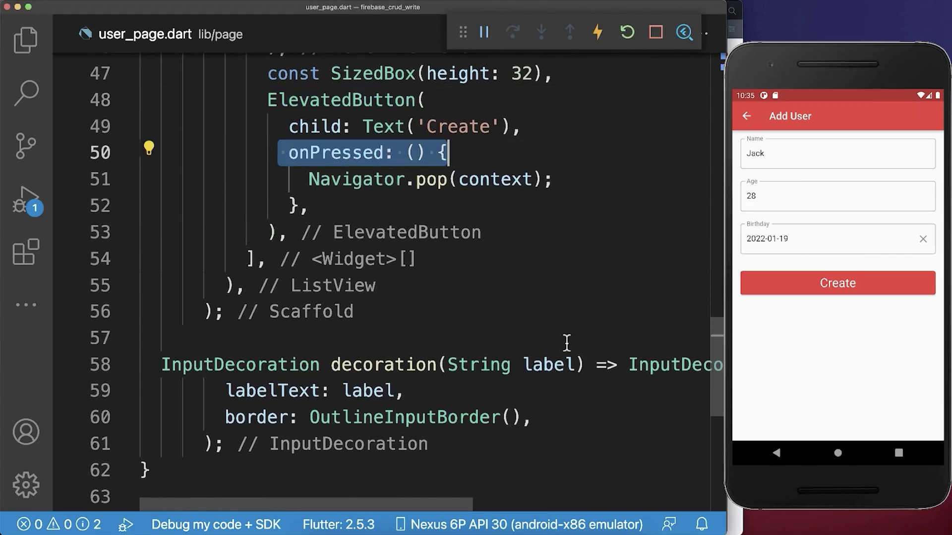
key(End)
key(Return)
key(super+v)
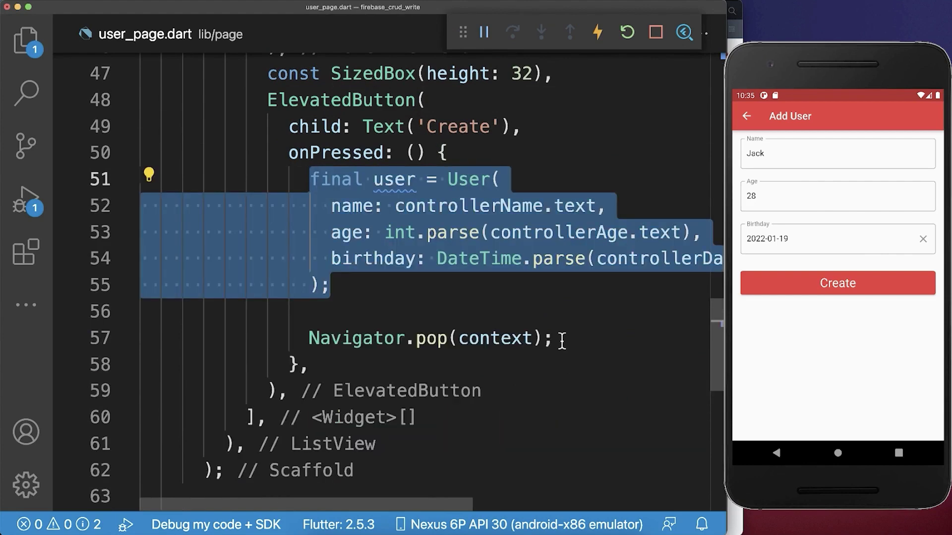
click(561, 340)
Check the User built from controllerName, controllerAge and controllerDate, and the createUser(user) call.
double_click(468, 179)
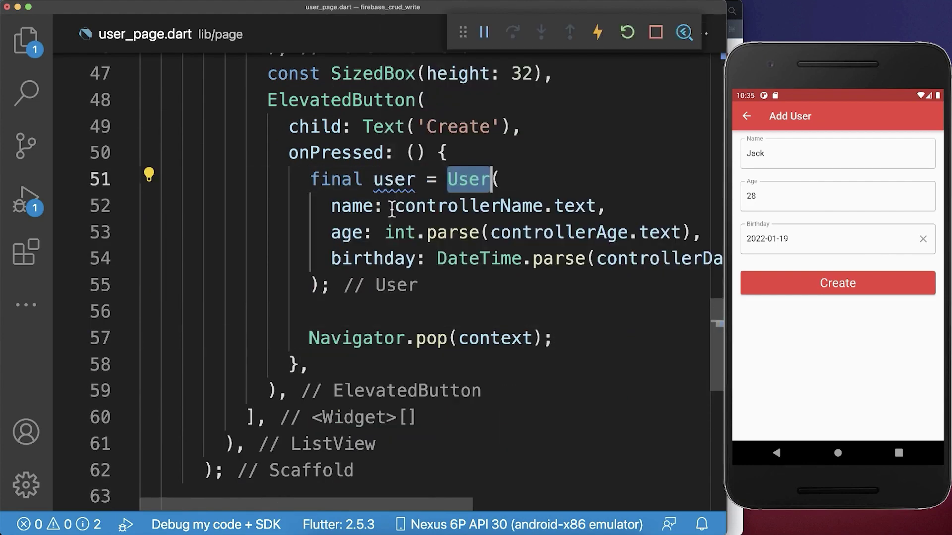
drag(393, 206, 543, 206)
double_click(510, 237)
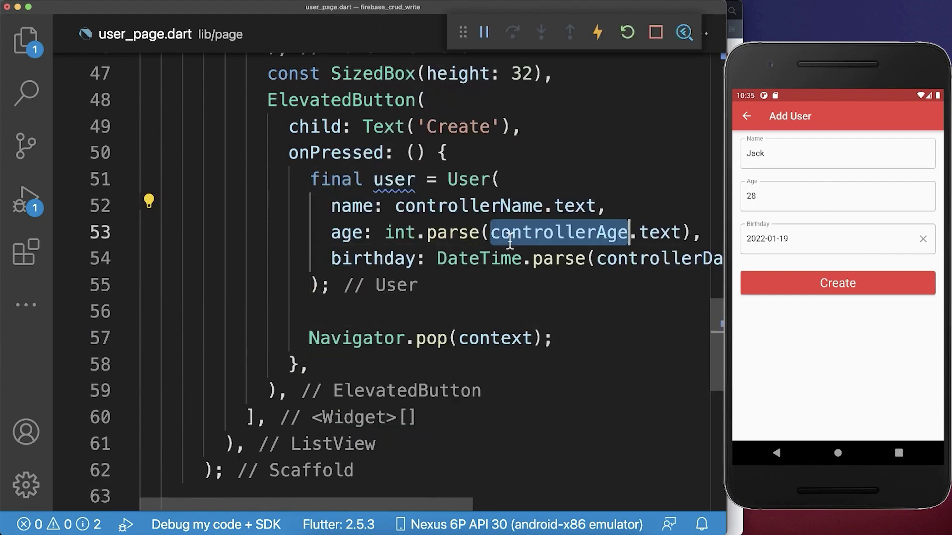
double_click(622, 258)
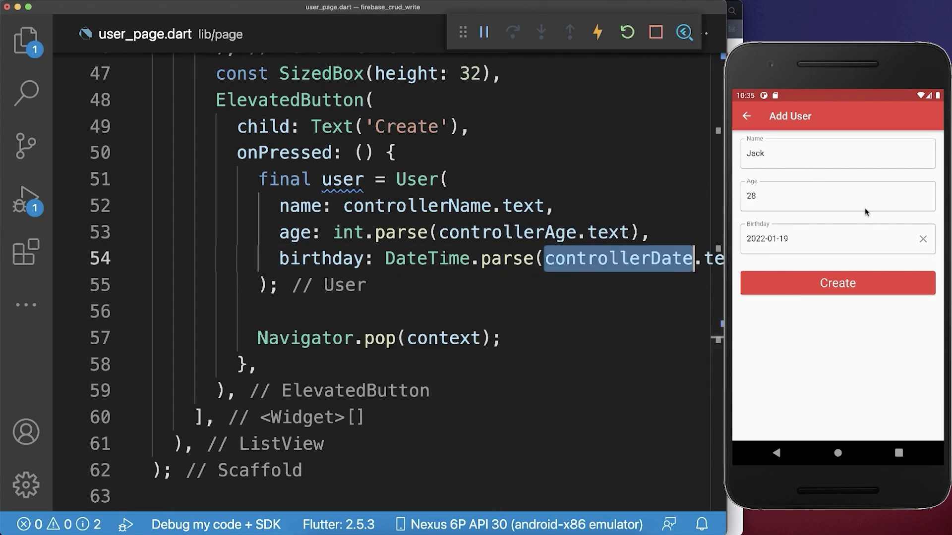
drag(277, 284, 247, 182)
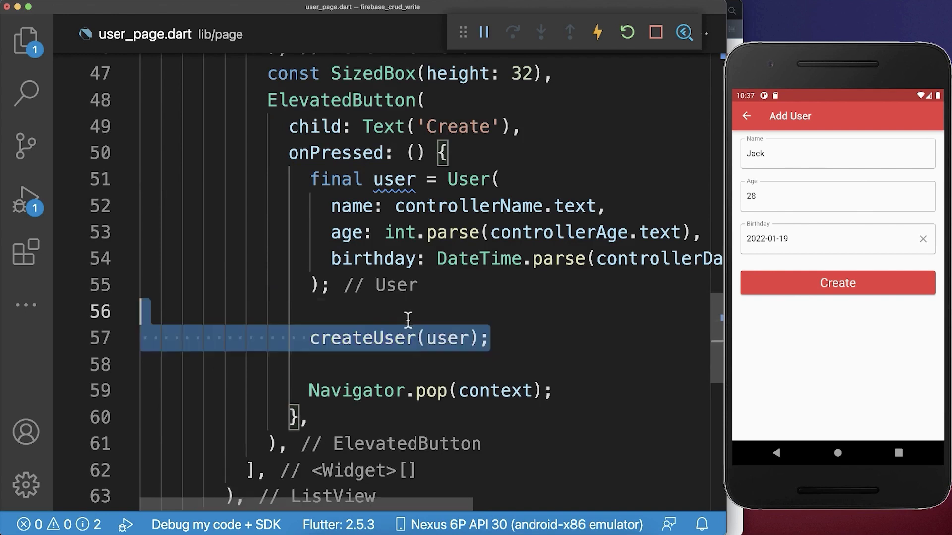
double_click(389, 339)
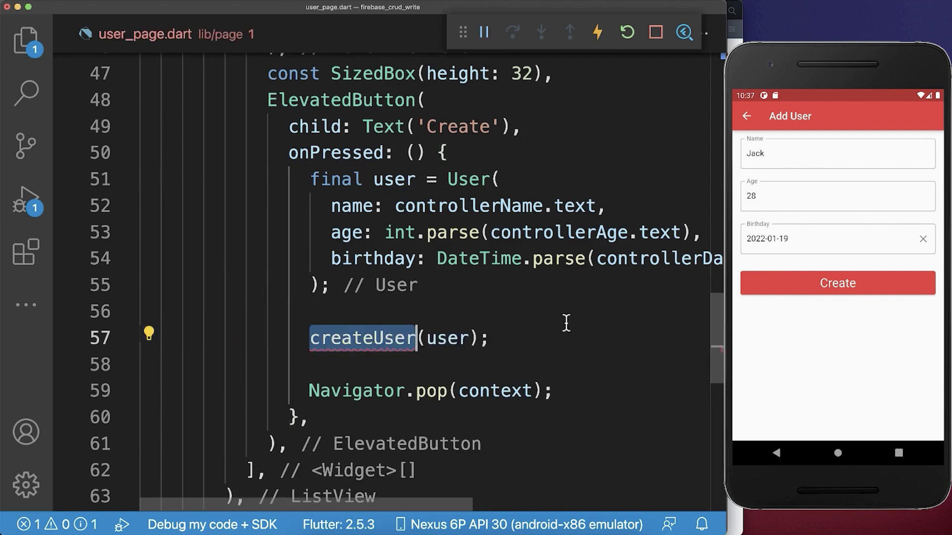
double_click(461, 337)
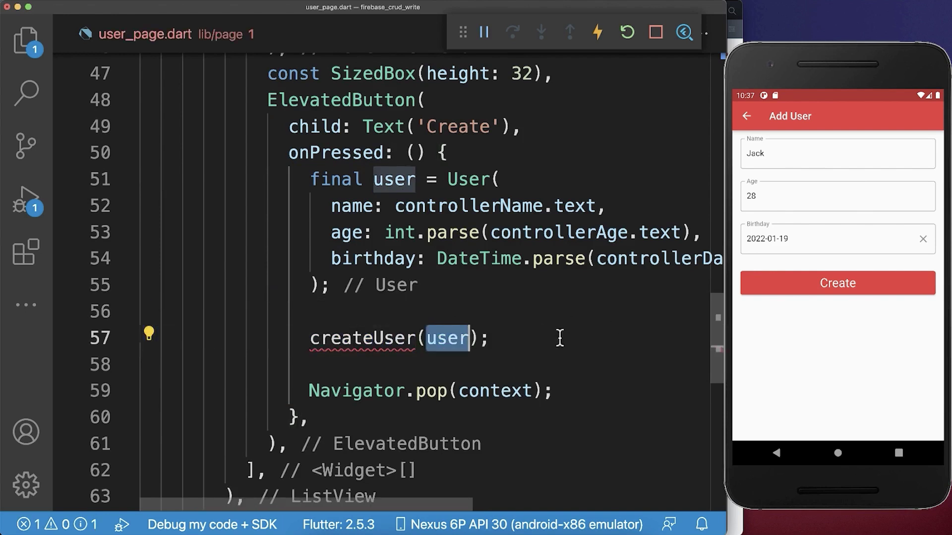
scroll(617, 324, down, 2)
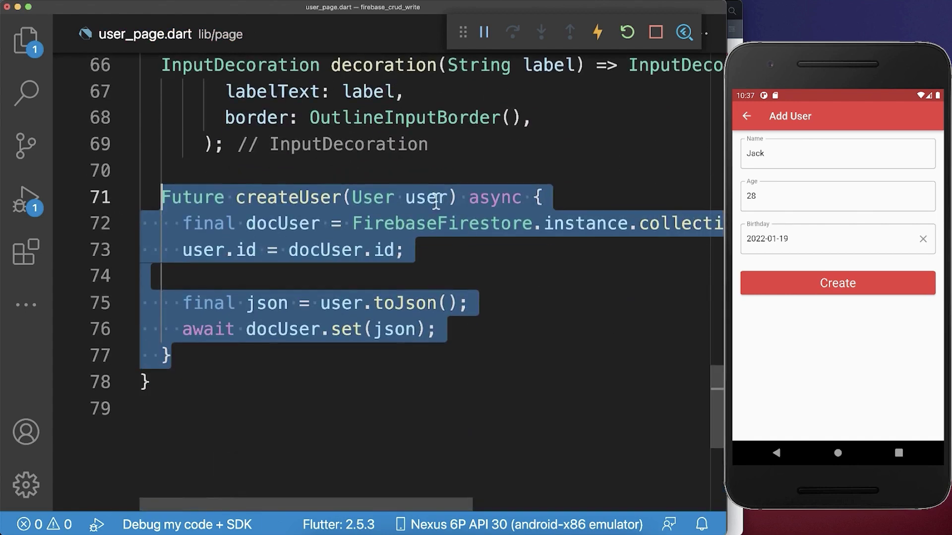
click(411, 192)
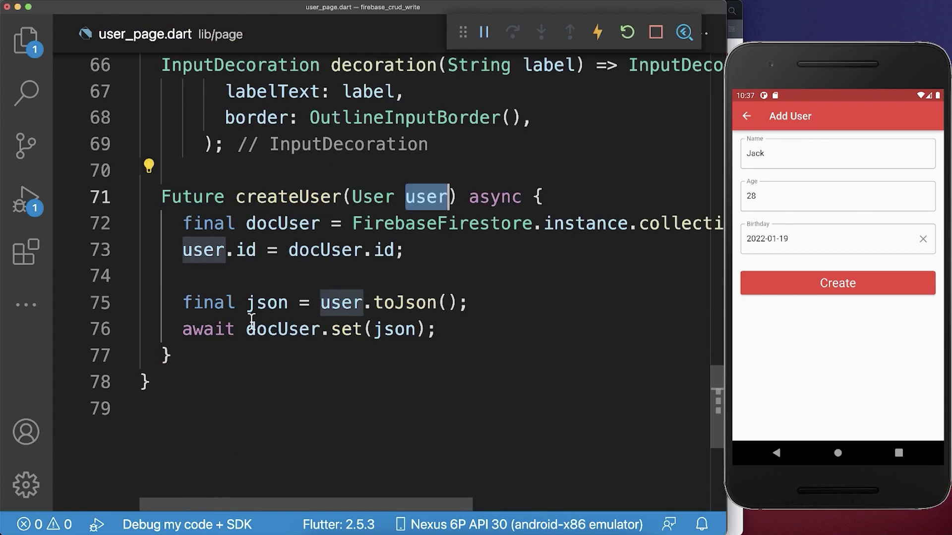
drag(184, 302, 528, 300)
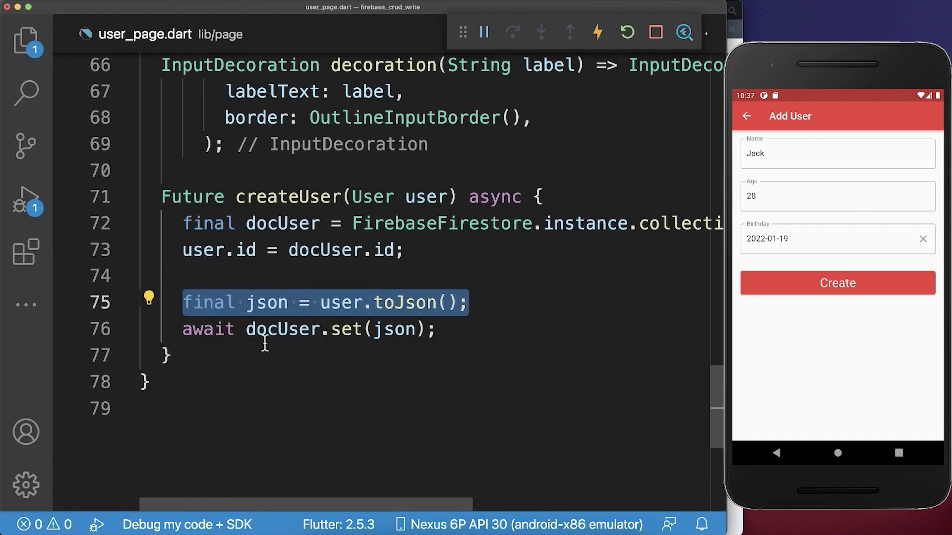
drag(183, 328, 468, 327)
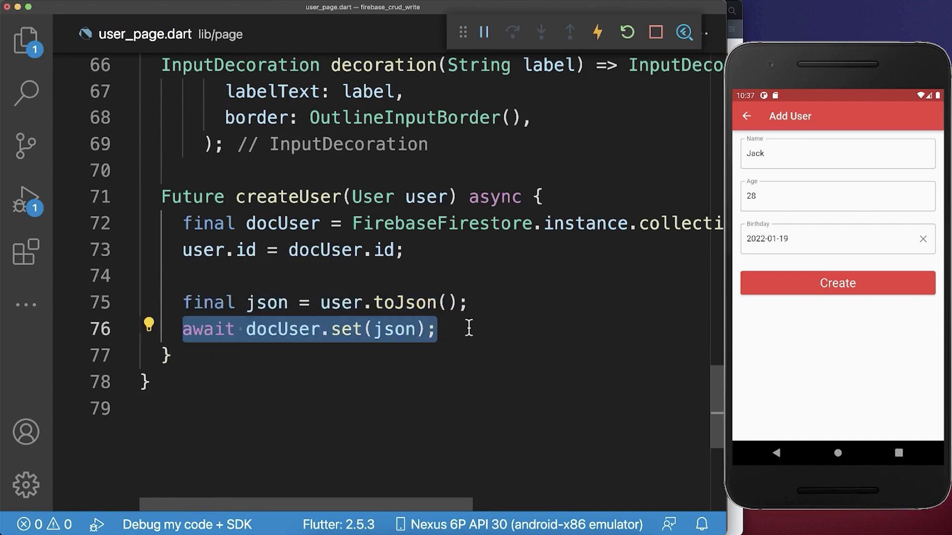
scroll(469, 328, right, 5)
double_click(587, 227)
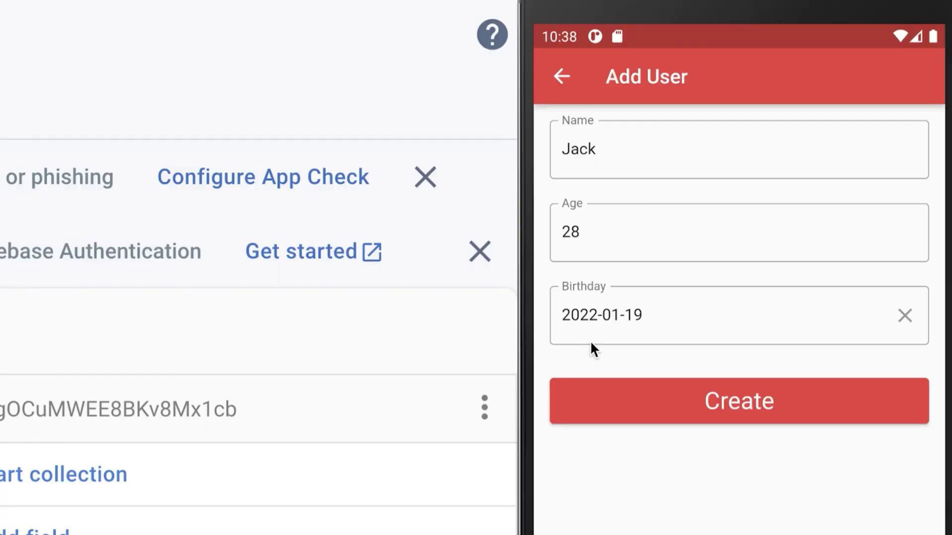
Create Jack from the app form and view the new NXLi8Iqpop4cHuyQITgr document.
click(718, 395)
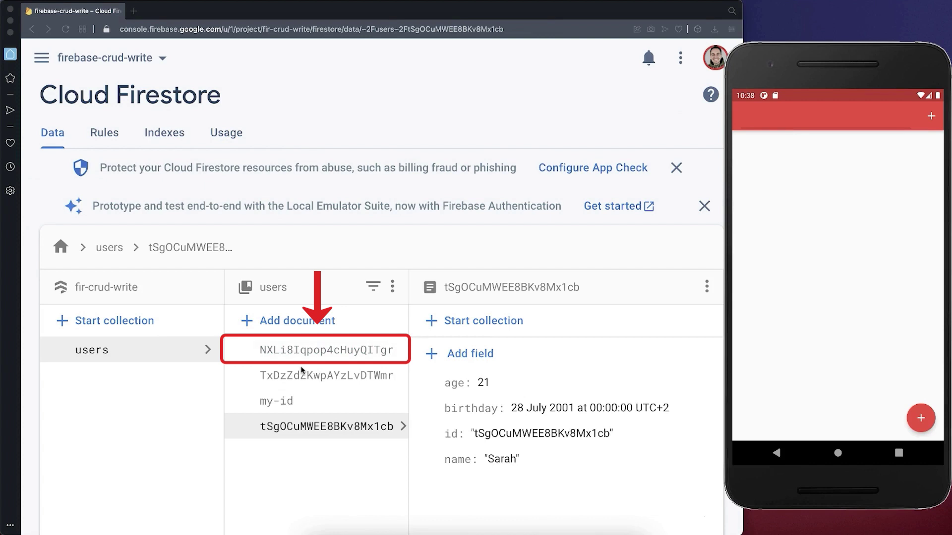
click(291, 354)
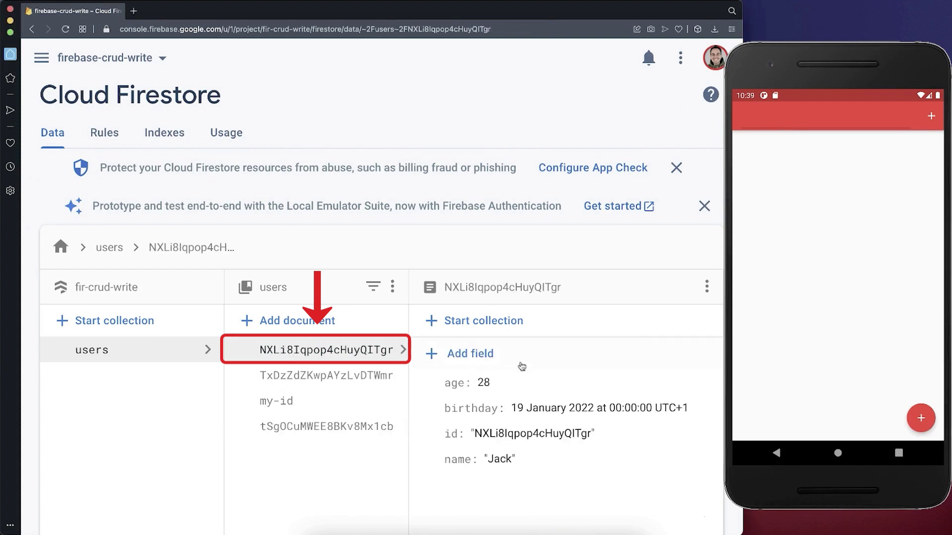
scroll(521, 366, down, 1)
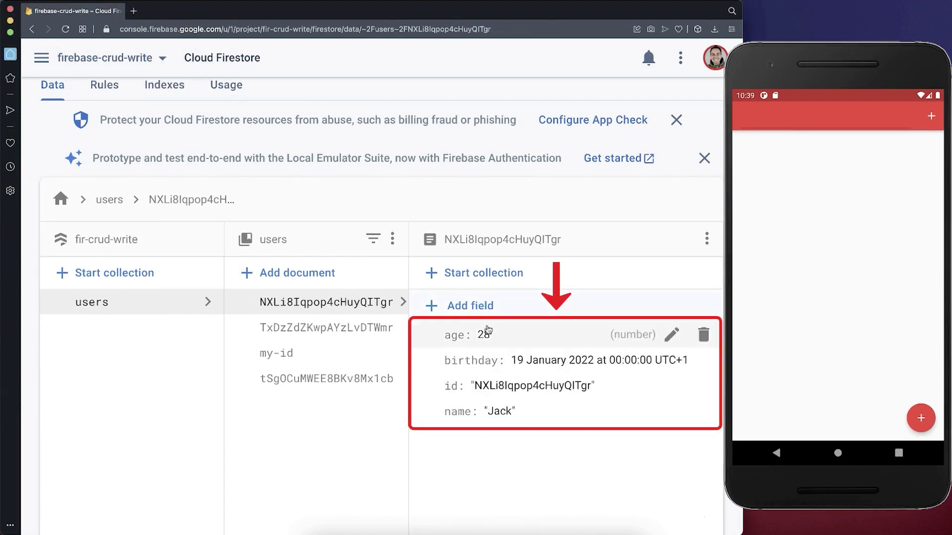